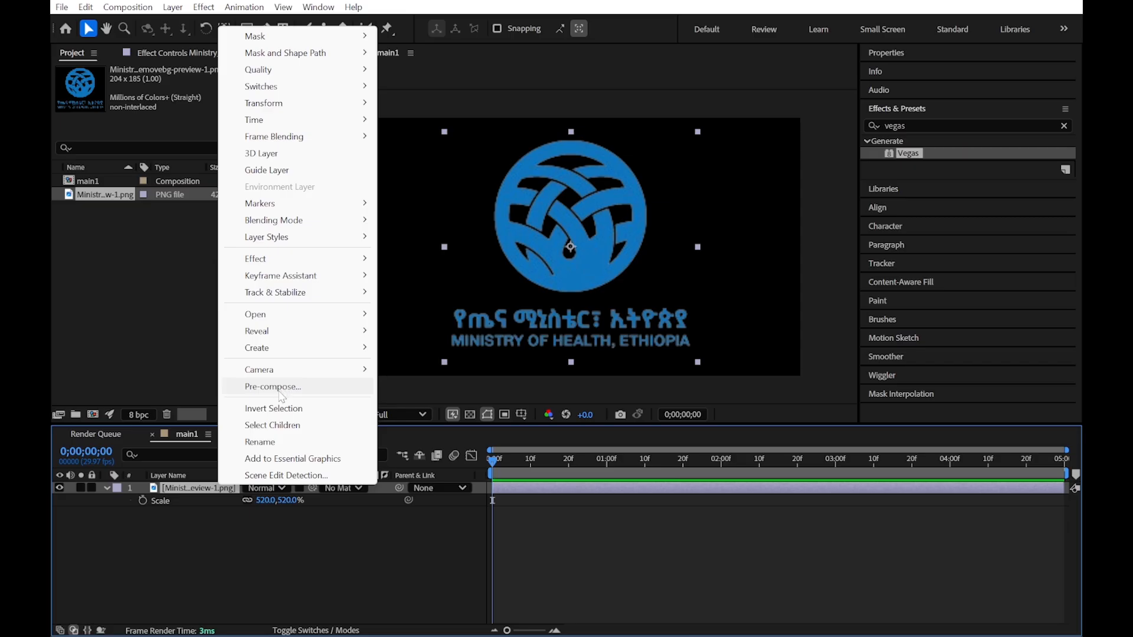
Pre-compose the Ministry of Health logo layer, moving all attributes into the new composition
left_click(277, 387)
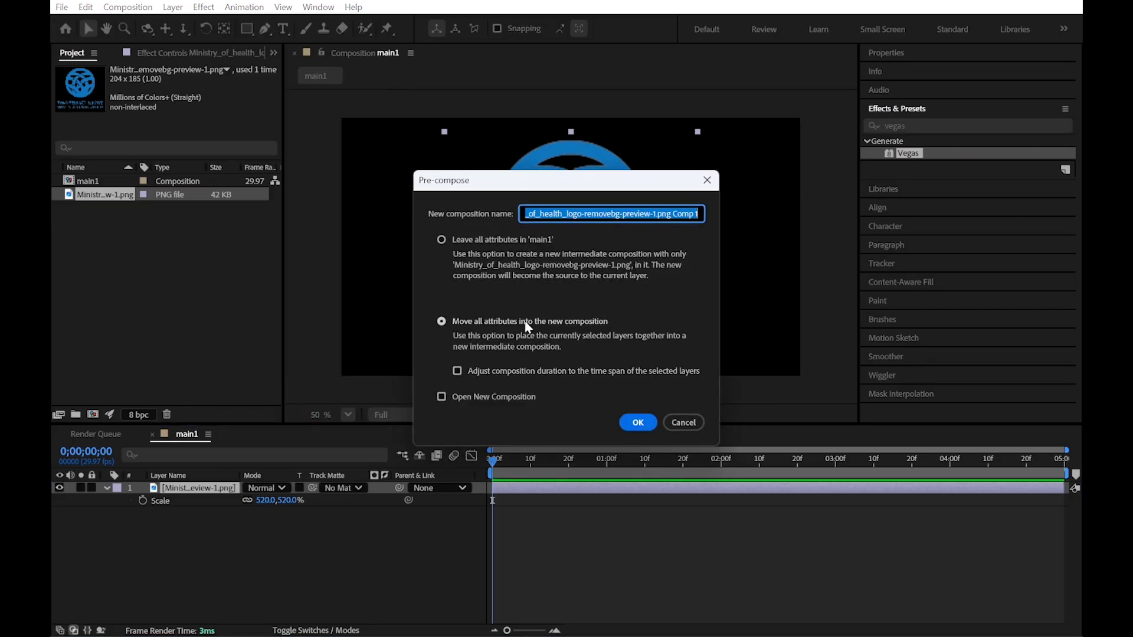
left_click(635, 422)
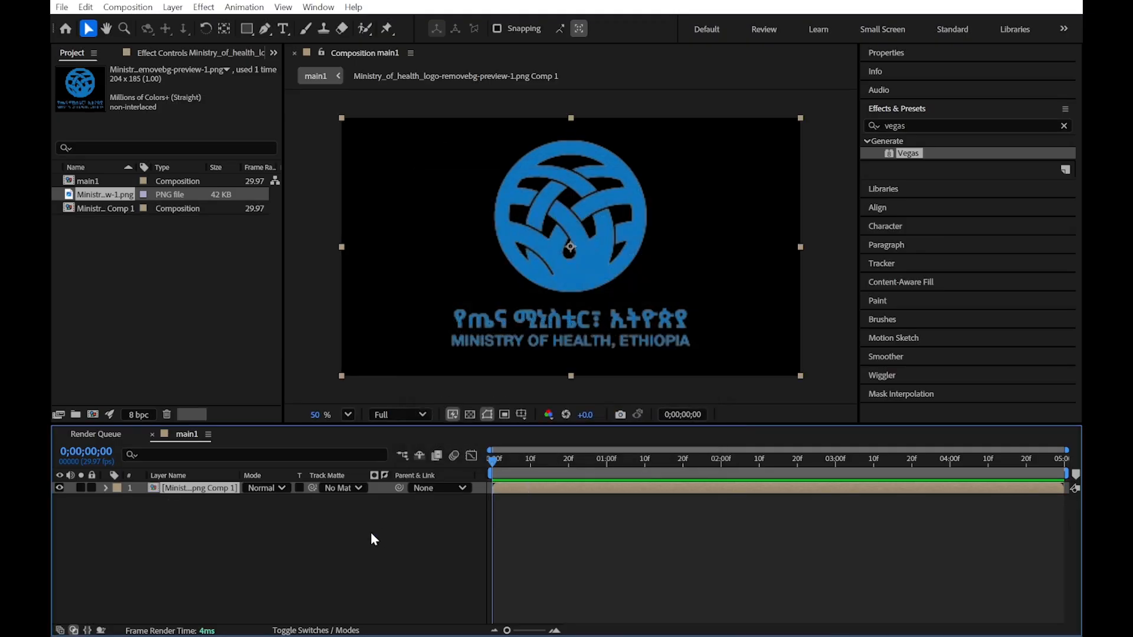
left_click(355, 532)
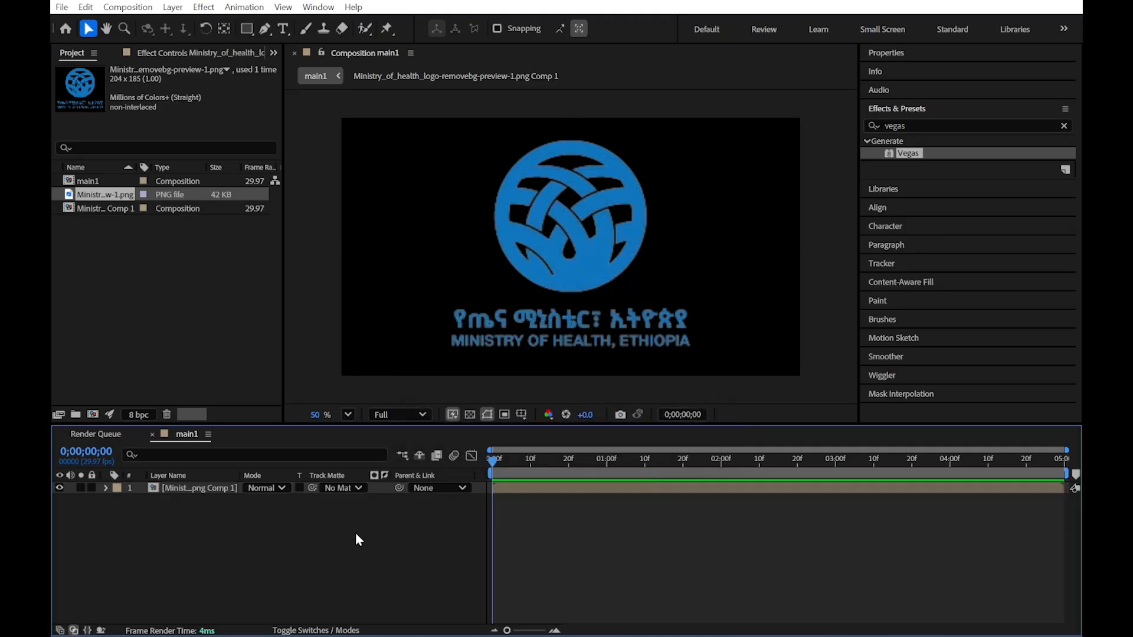
Find the Fill effect and apply it to the pre-composed logo layer
left_click(220, 491)
left_click(919, 125)
left_click_drag(919, 127, 712, 184)
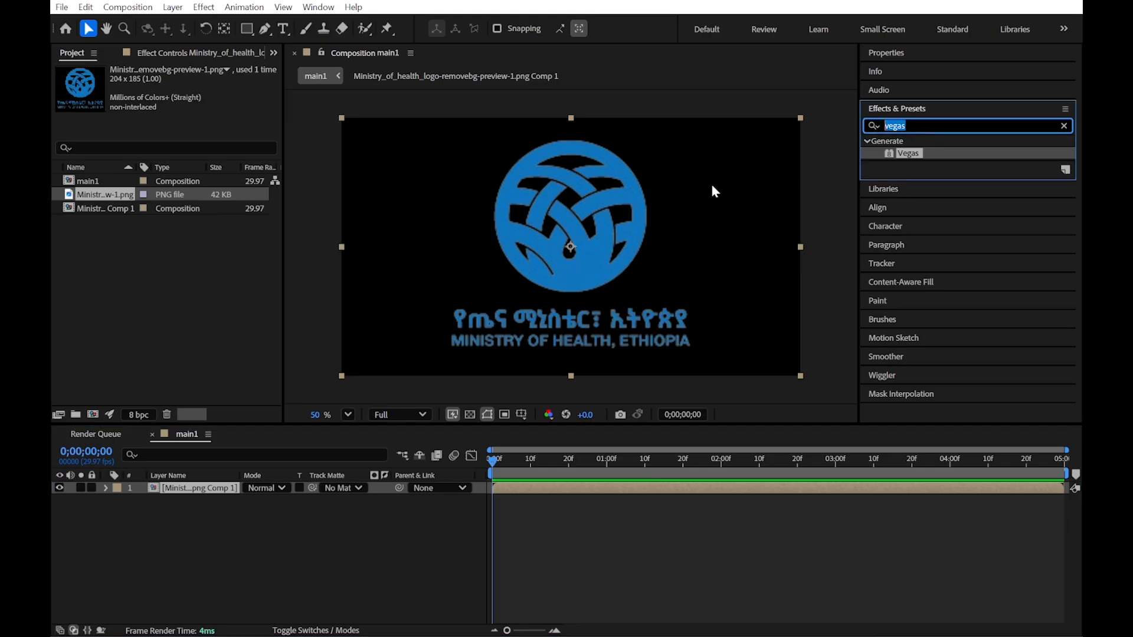
type("fill")
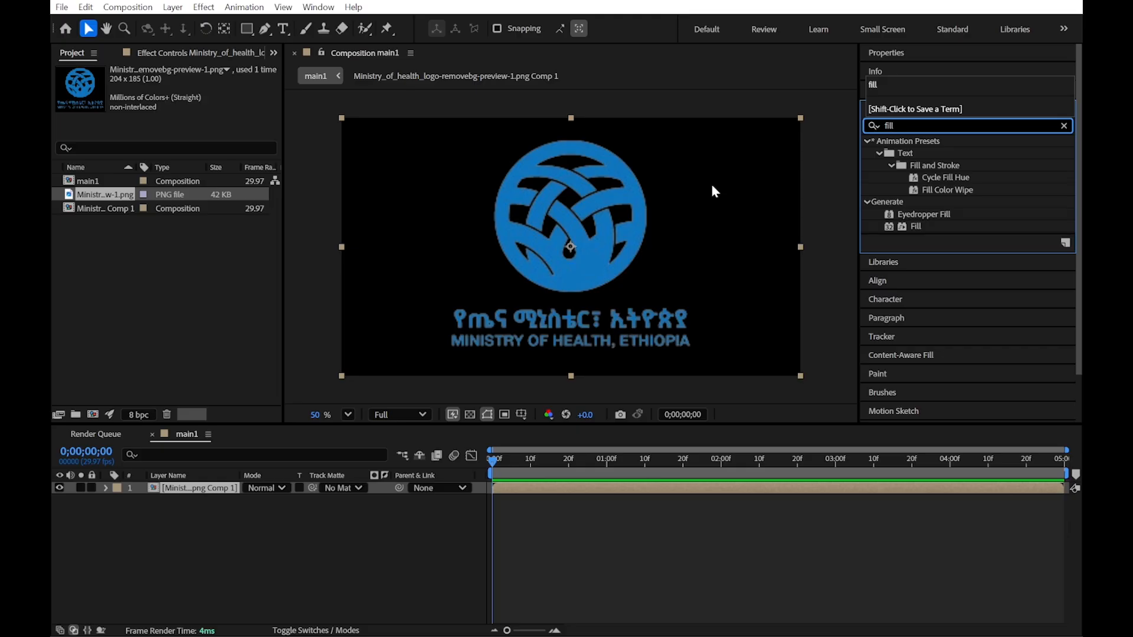
left_click_drag(913, 226, 710, 271)
left_click_drag(617, 269, 618, 270)
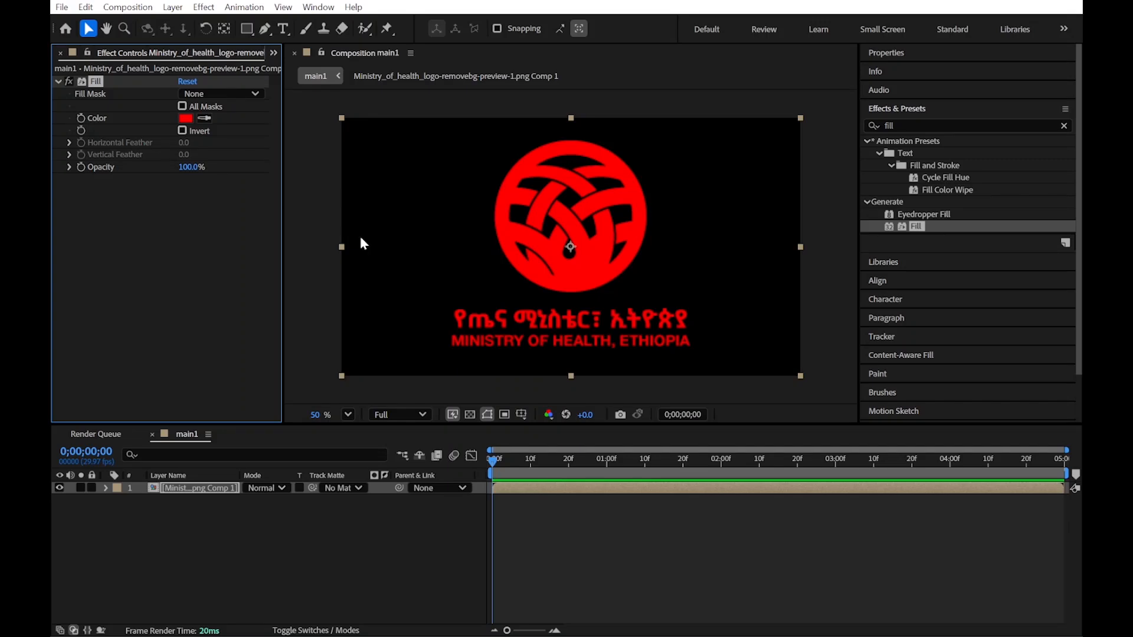
Set the Fill effect's color on the logo layer to white, FFFFFF
left_click(186, 117)
type("ffffff")
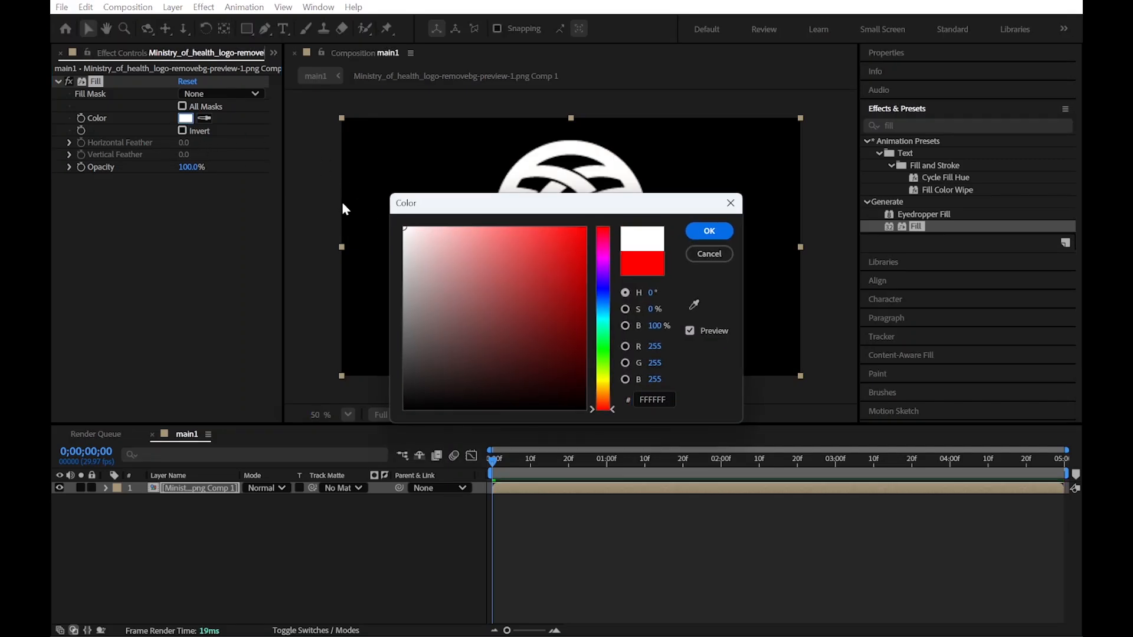
left_click(710, 231)
left_click(363, 549)
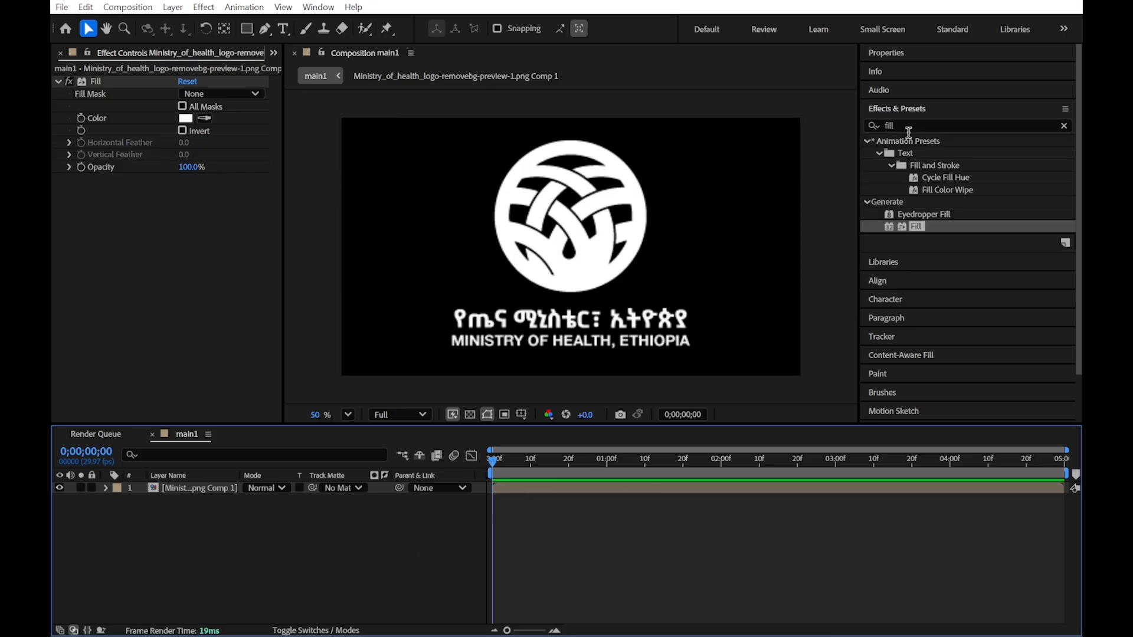
Apply the Vegas effect to the pre-composed logo layer and set its rendering blend mode to Transparent
left_click(907, 126)
type("vegas")
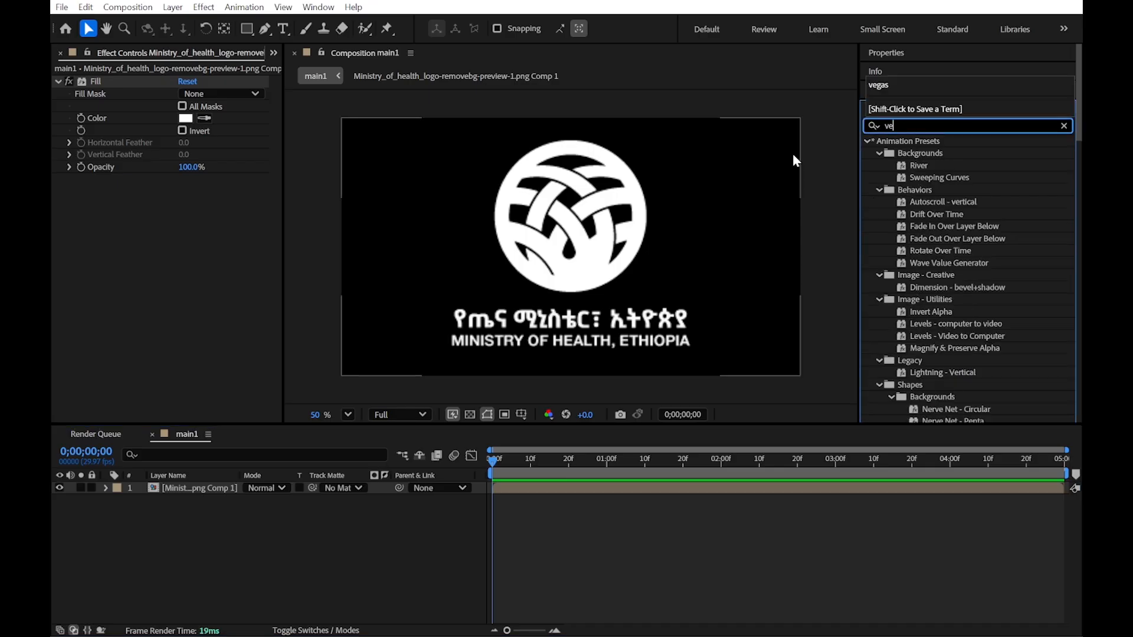
left_click_drag(907, 154, 659, 231)
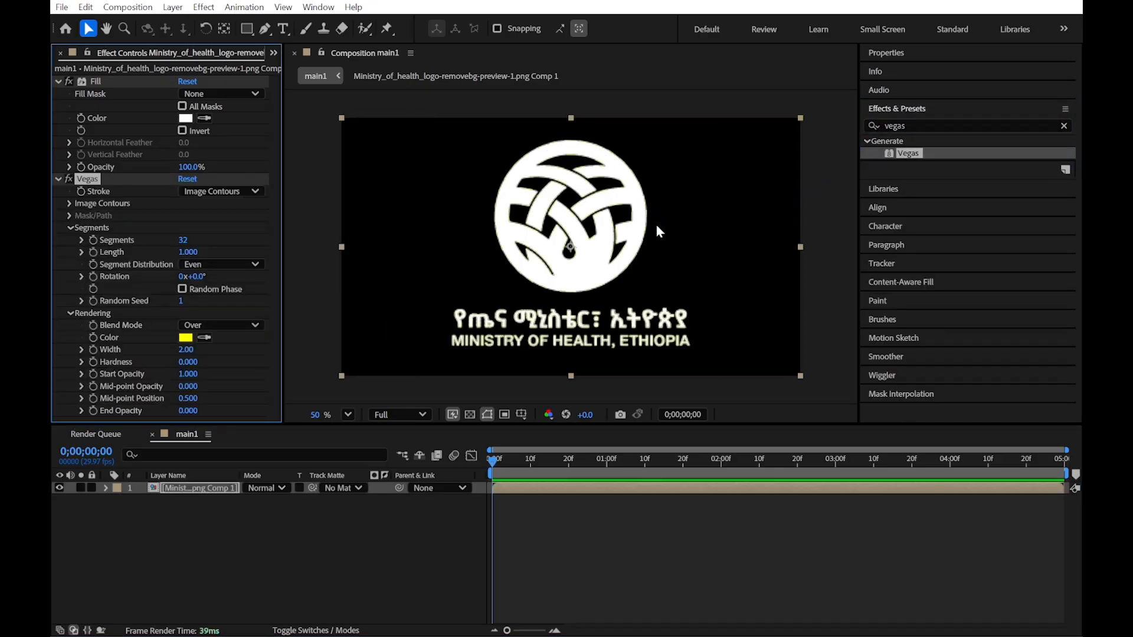
left_click(260, 327)
left_click(226, 342)
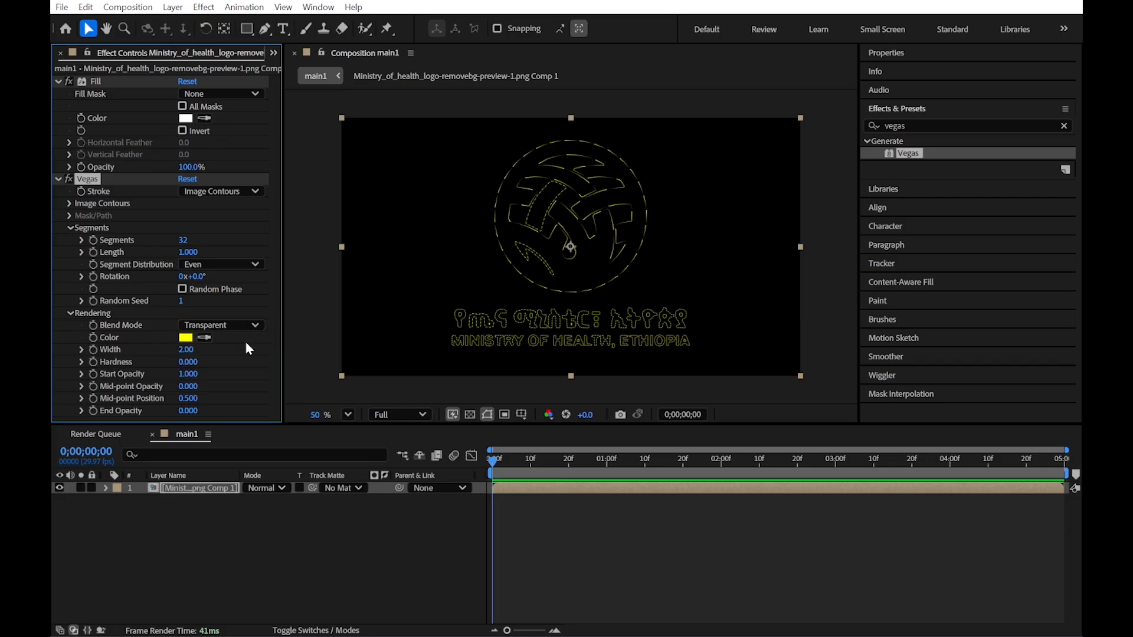
left_click(350, 557)
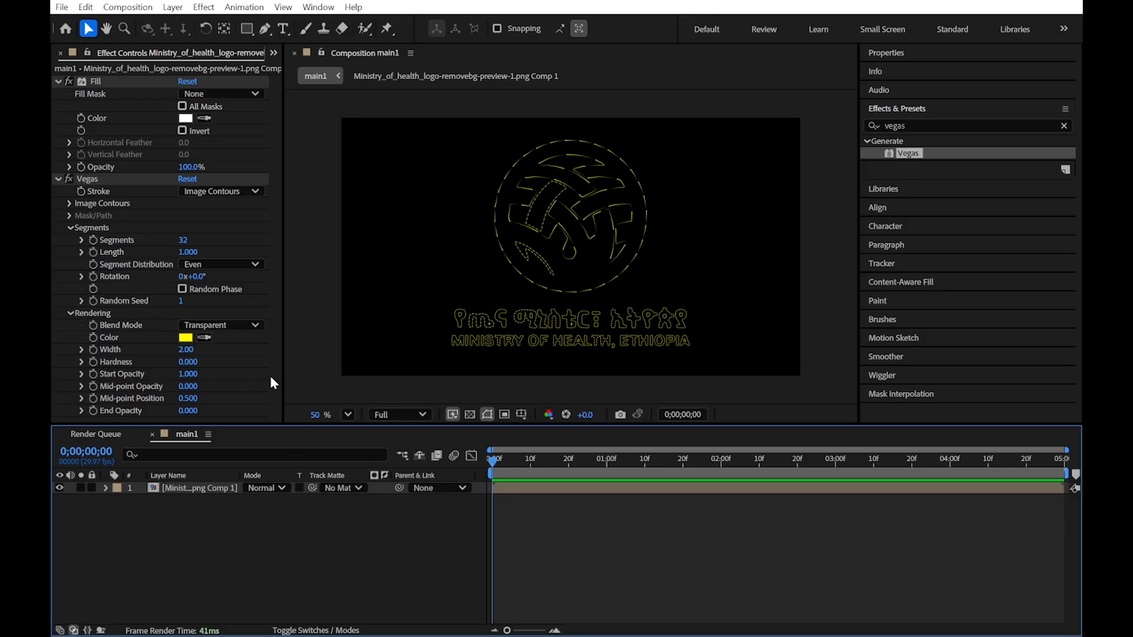
Set the Vegas stroke's width to 4 and its hardness to 1
left_click(187, 352)
type("4")
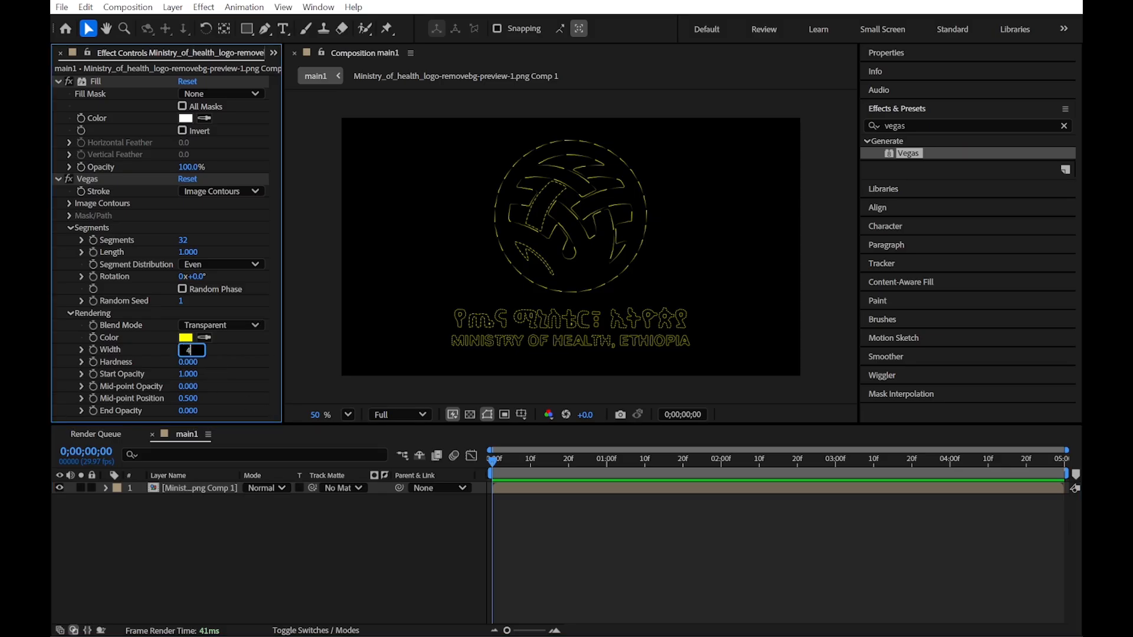
left_click(271, 565)
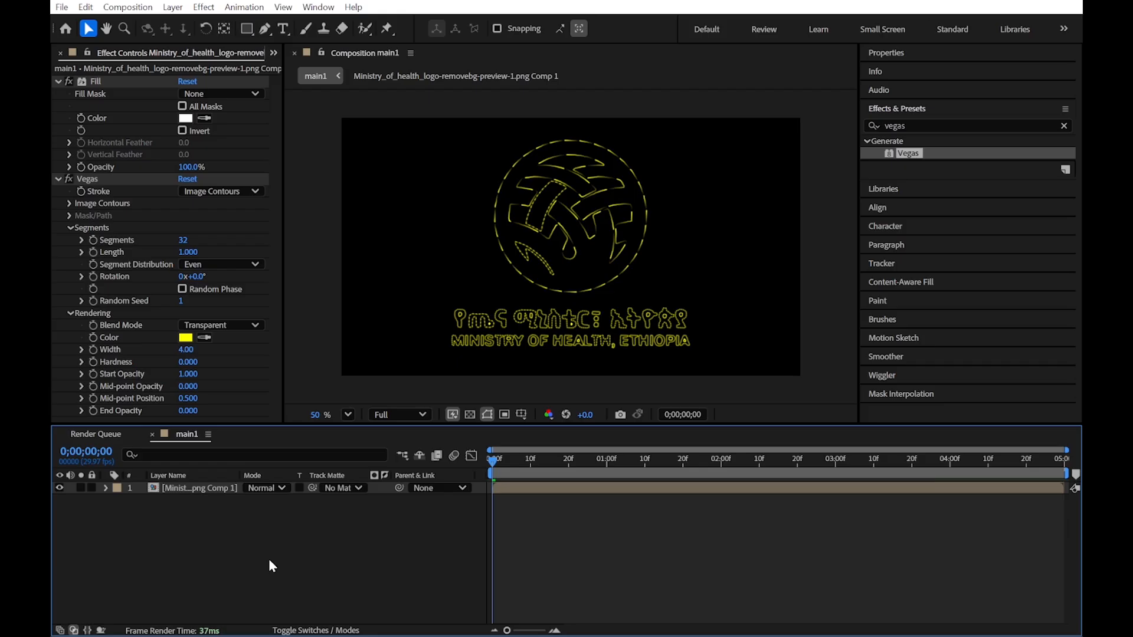
left_click(188, 363)
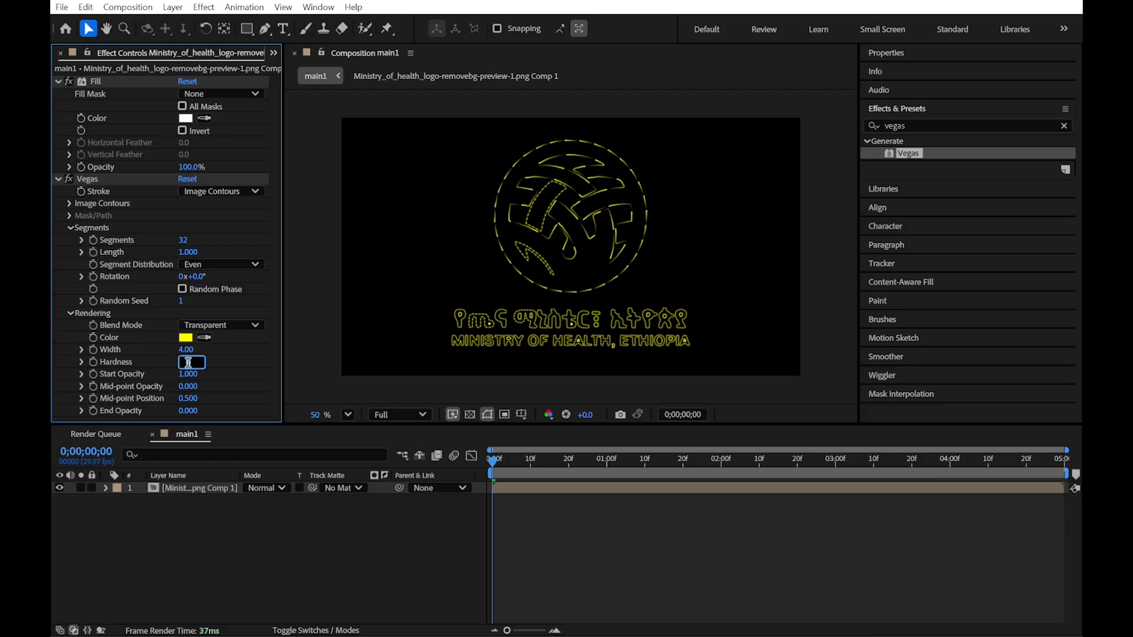
type("0")
key("BackSpace")
type("1")
left_click(267, 560)
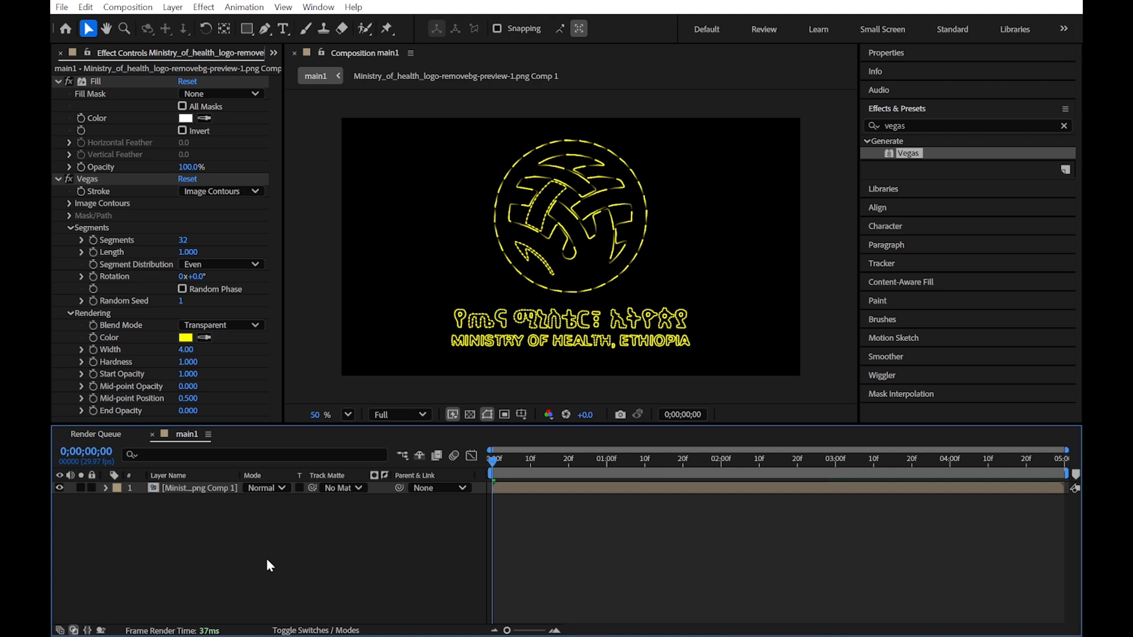
Set both the mid-point opacity and the end opacity of the Vegas stroke to 1
left_click(186, 375)
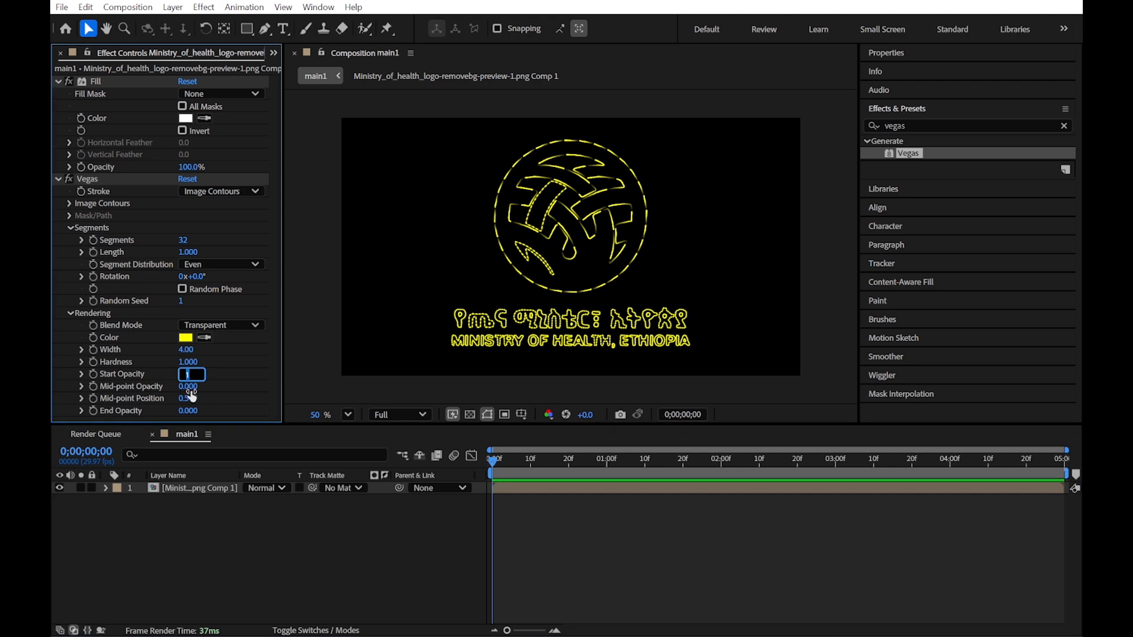
left_click(187, 387)
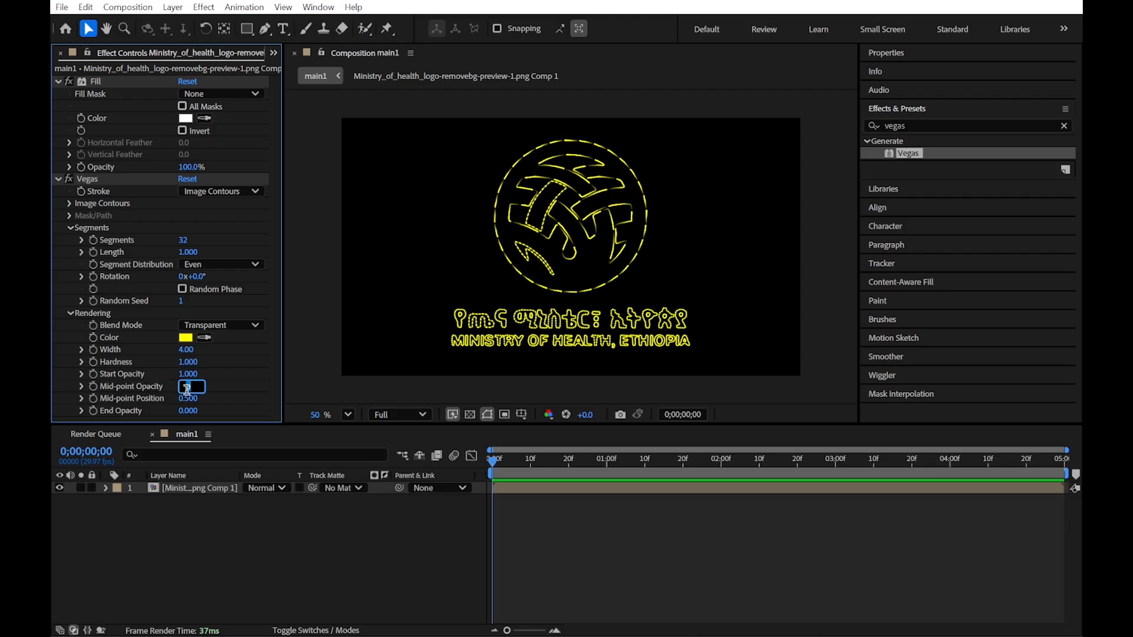
type("1")
left_click(199, 530)
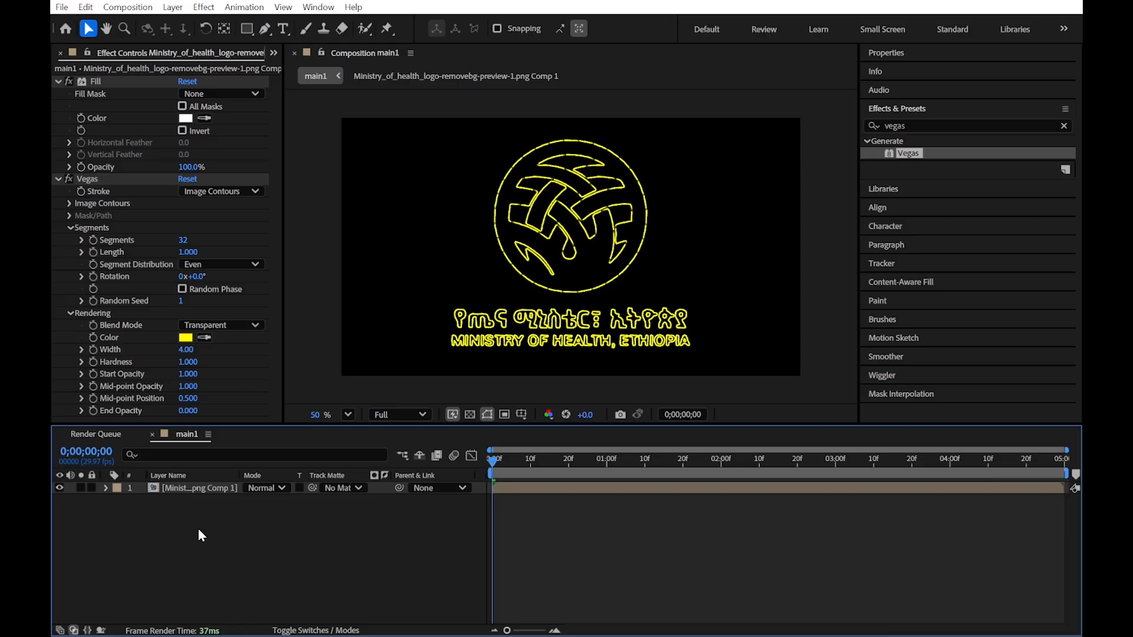
left_click(187, 410)
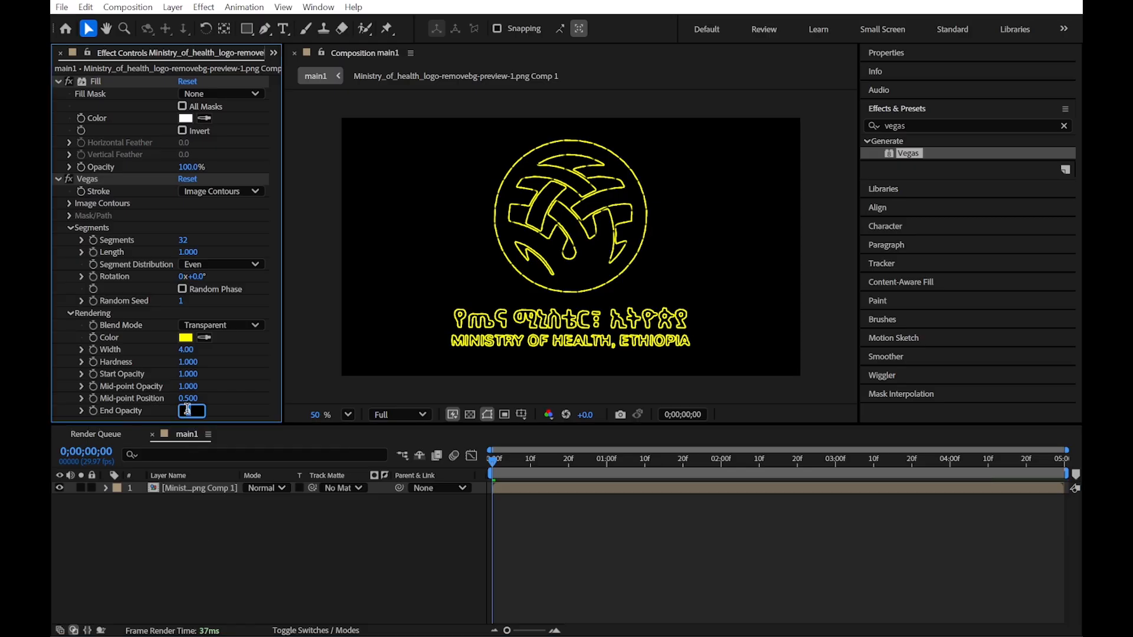
type("1")
left_click(220, 595)
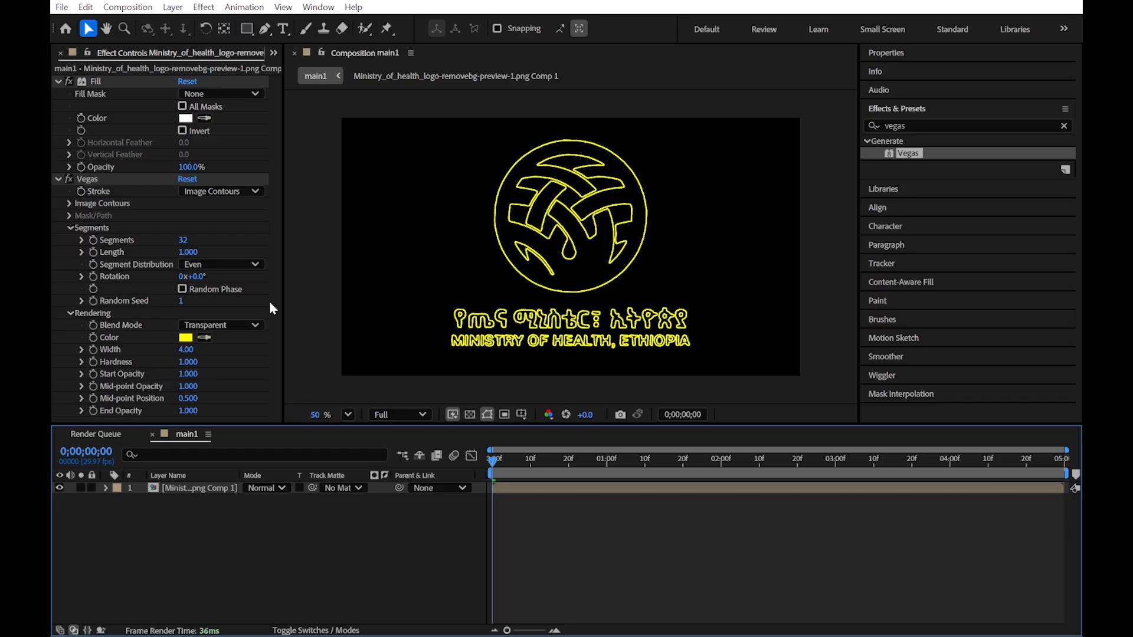
left_click(68, 203)
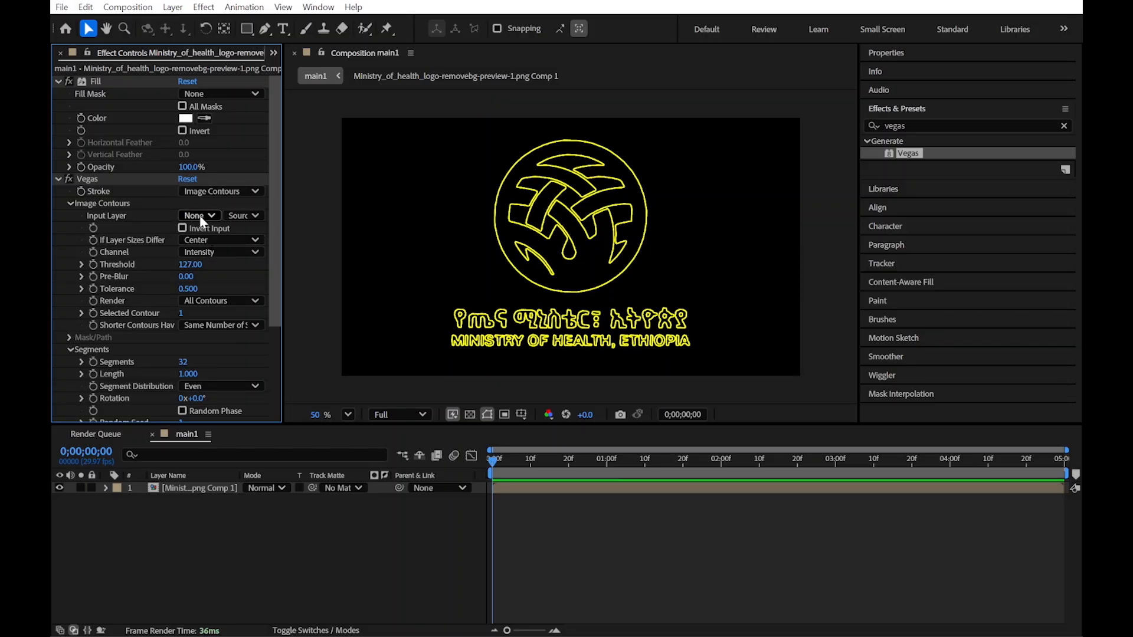
left_click(69, 203)
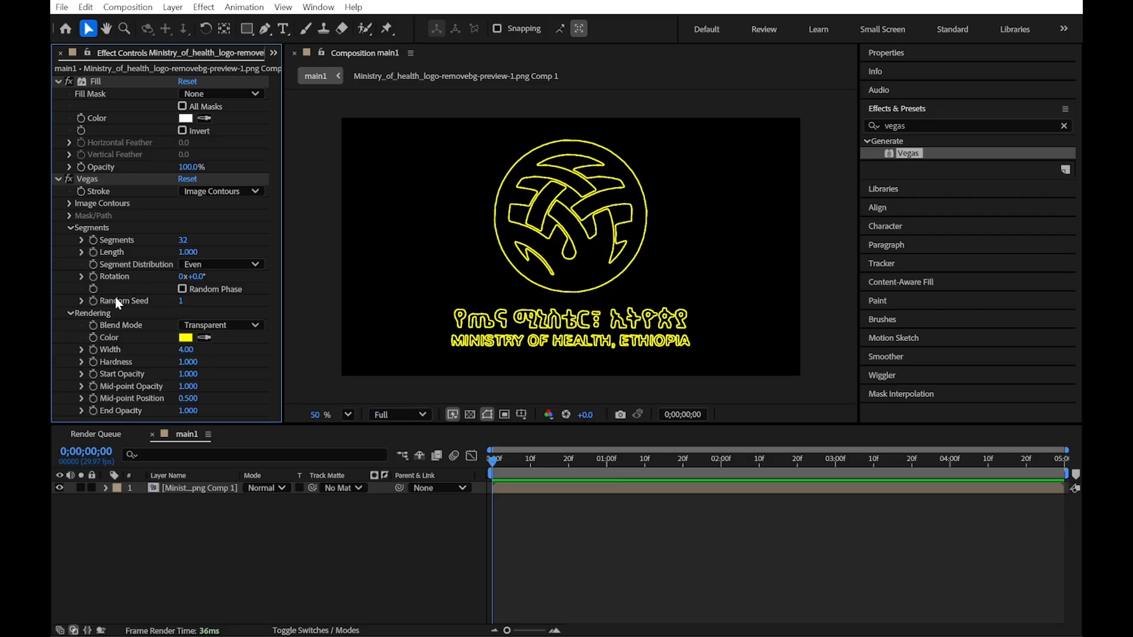
left_click(187, 337)
left_click(603, 304)
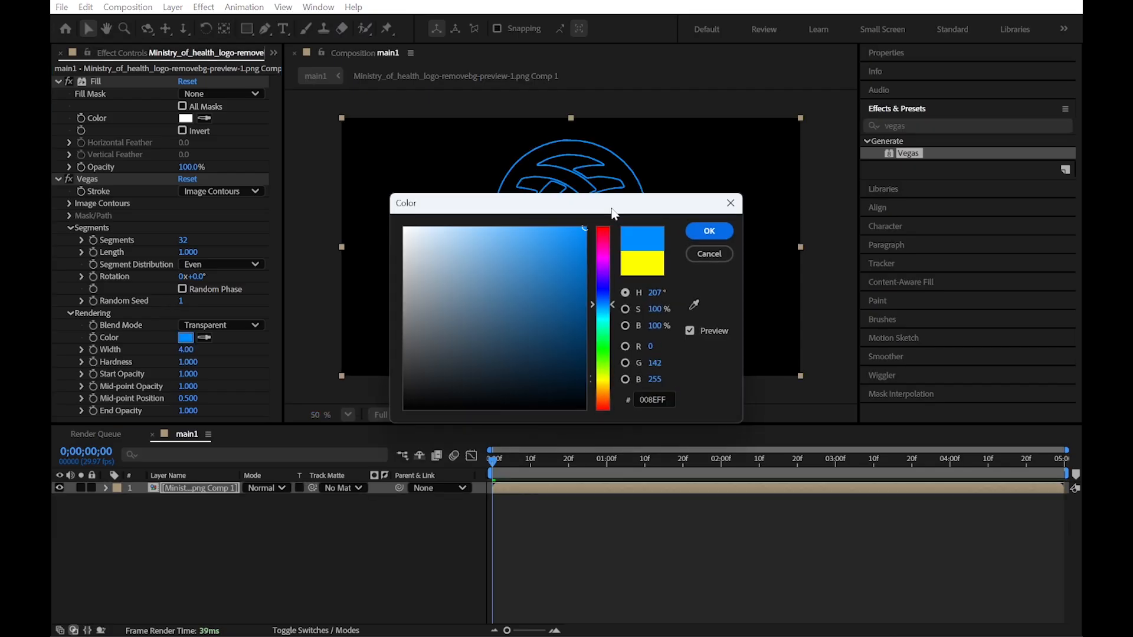
left_click_drag(614, 213, 633, 277)
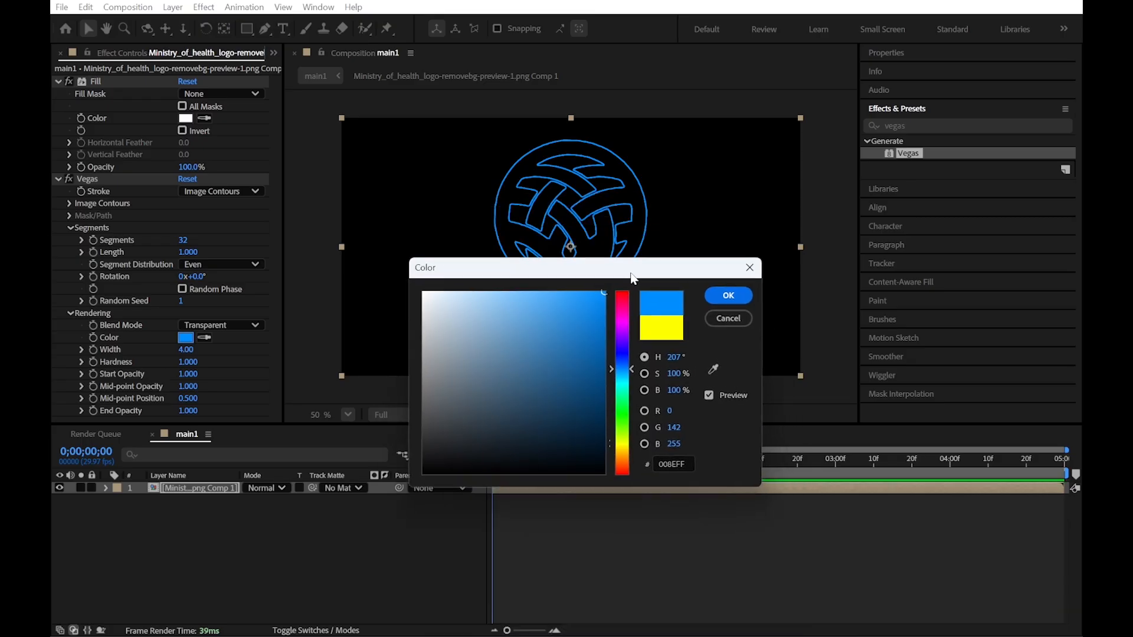
left_click(749, 268)
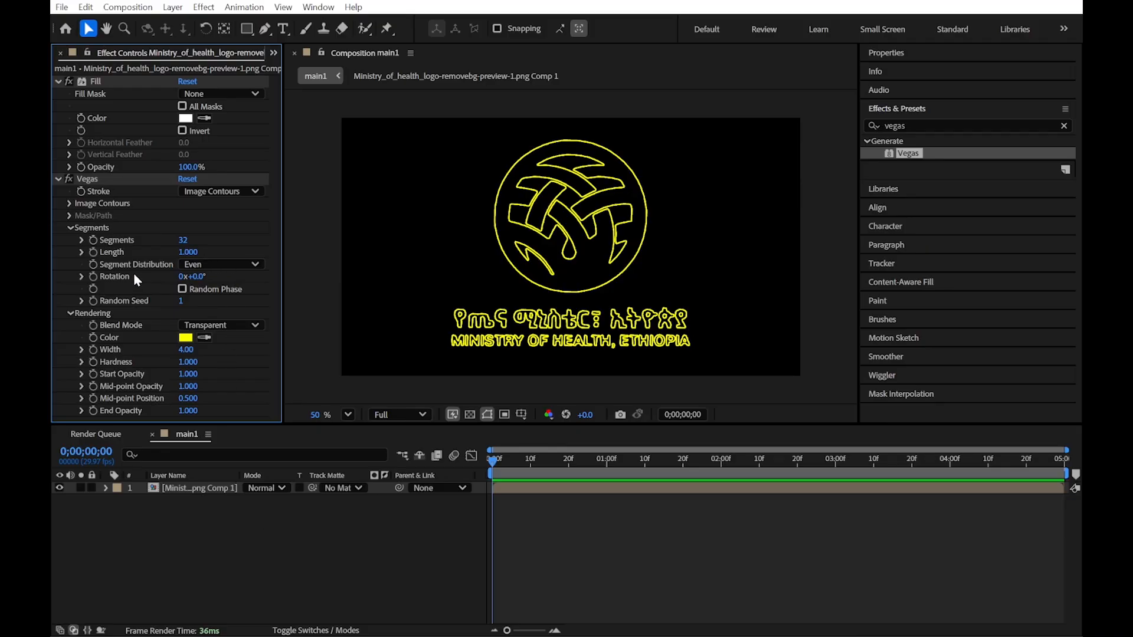
Set the Vegas segment distribution to Bunched and add a Length keyframe at 0;00;00;00, revealing it in the timeline
left_click(235, 264)
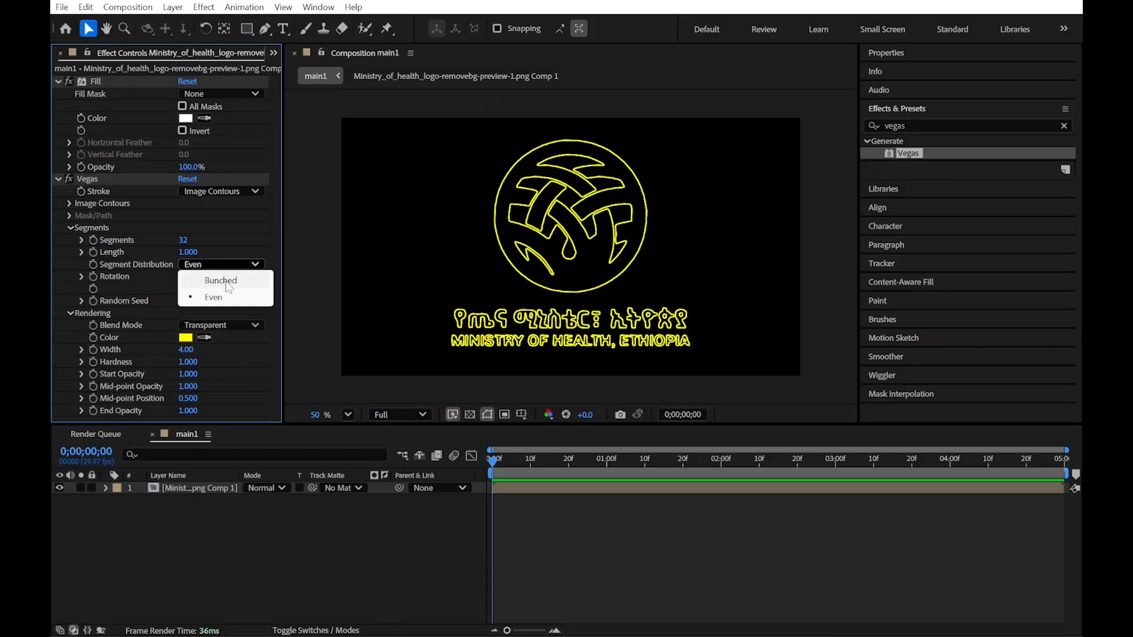
left_click(225, 281)
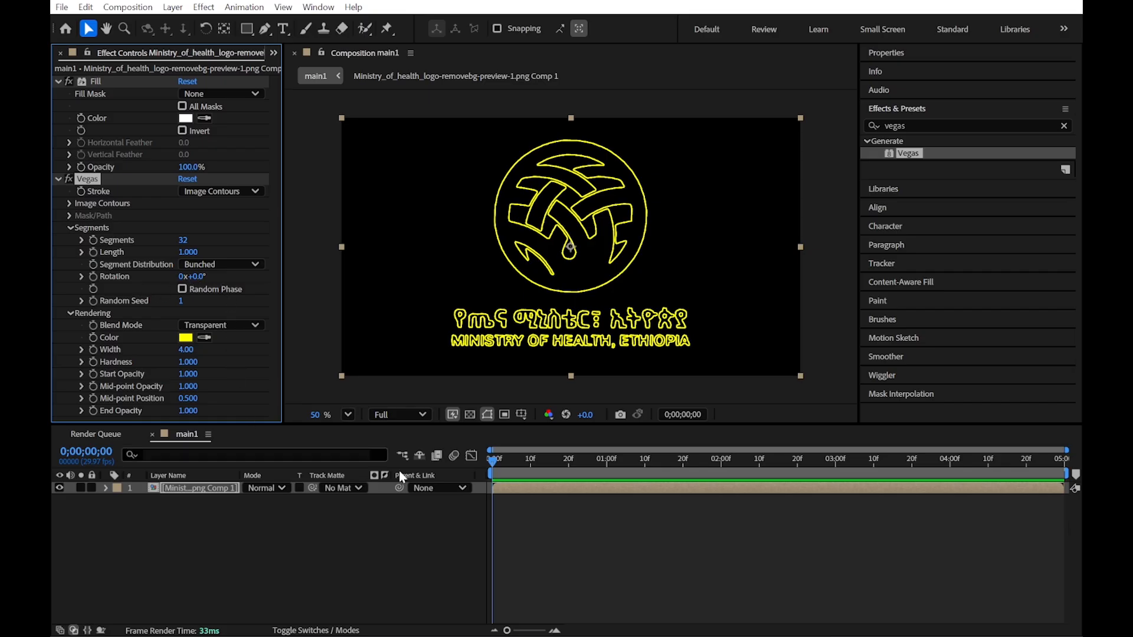
left_click(226, 489)
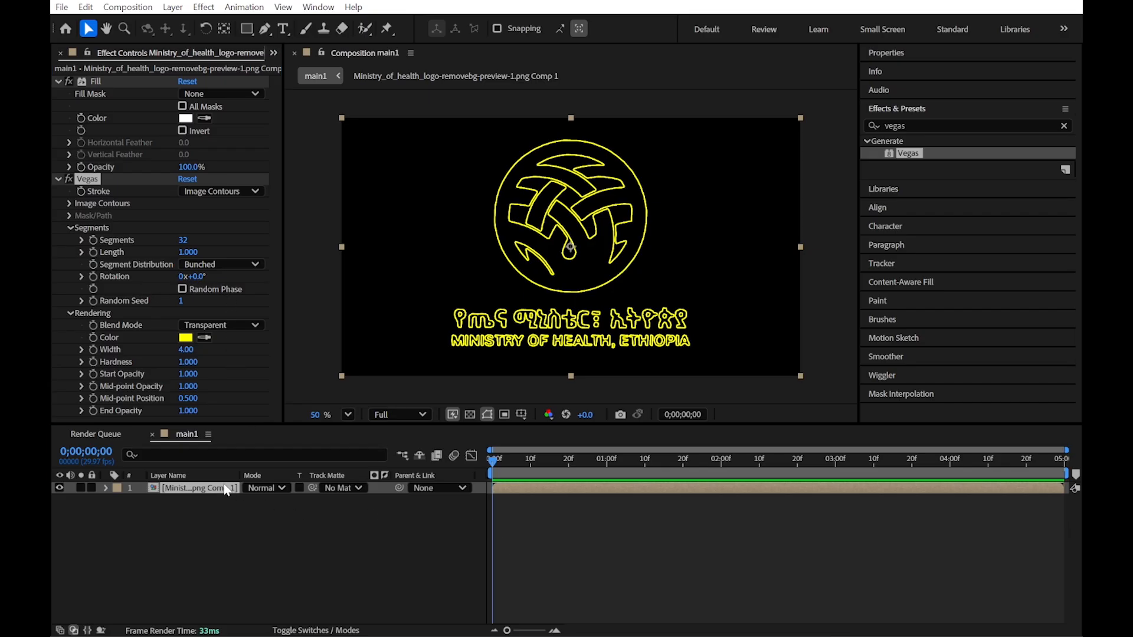
left_click(92, 252)
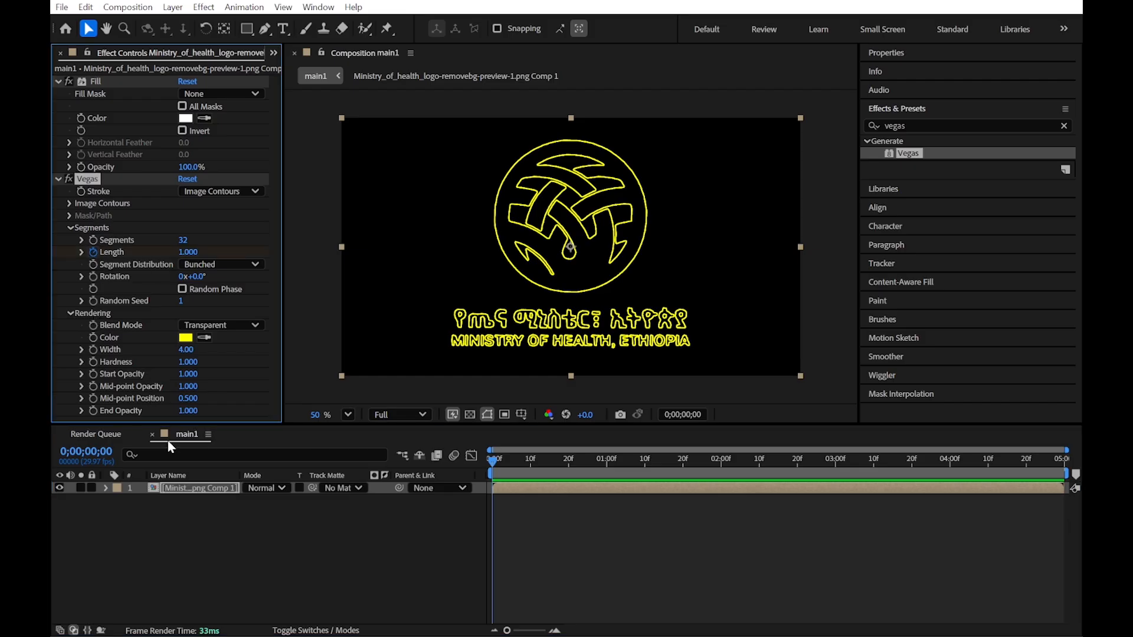
left_click(200, 489)
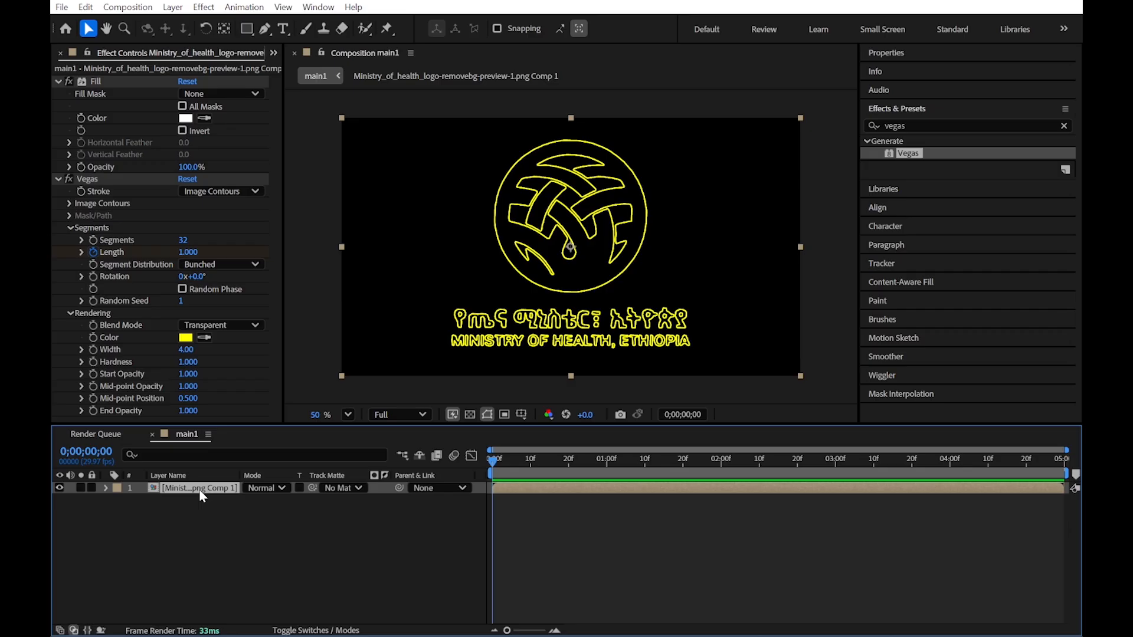
key("u")
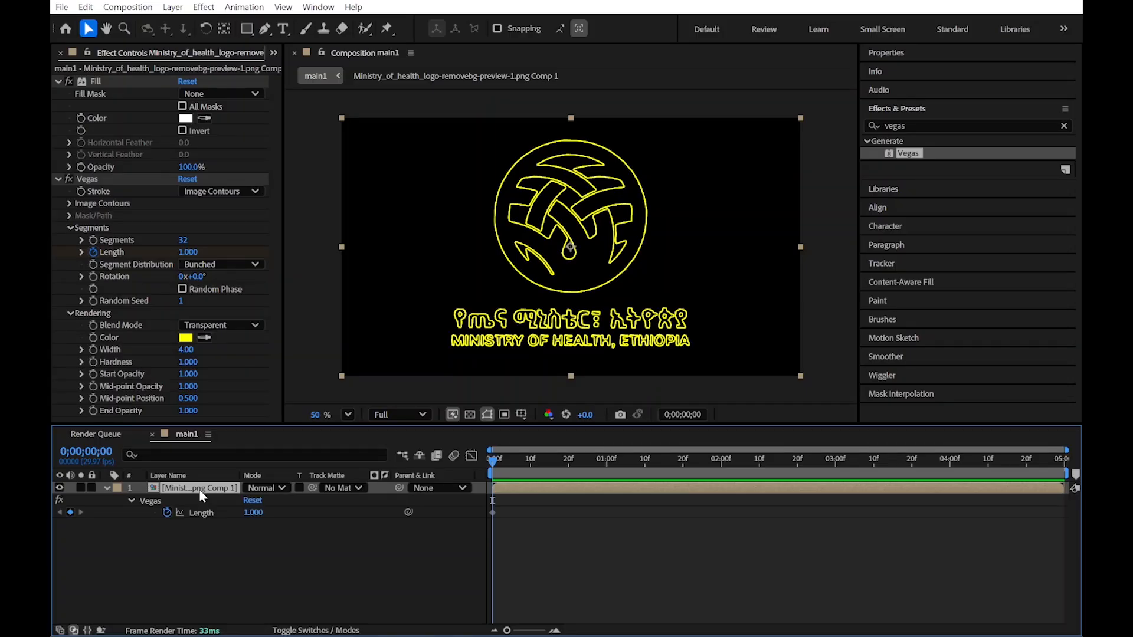
Add a second Vegas Length keyframe at 0;00;02;00 with the value 0
left_click(492, 512)
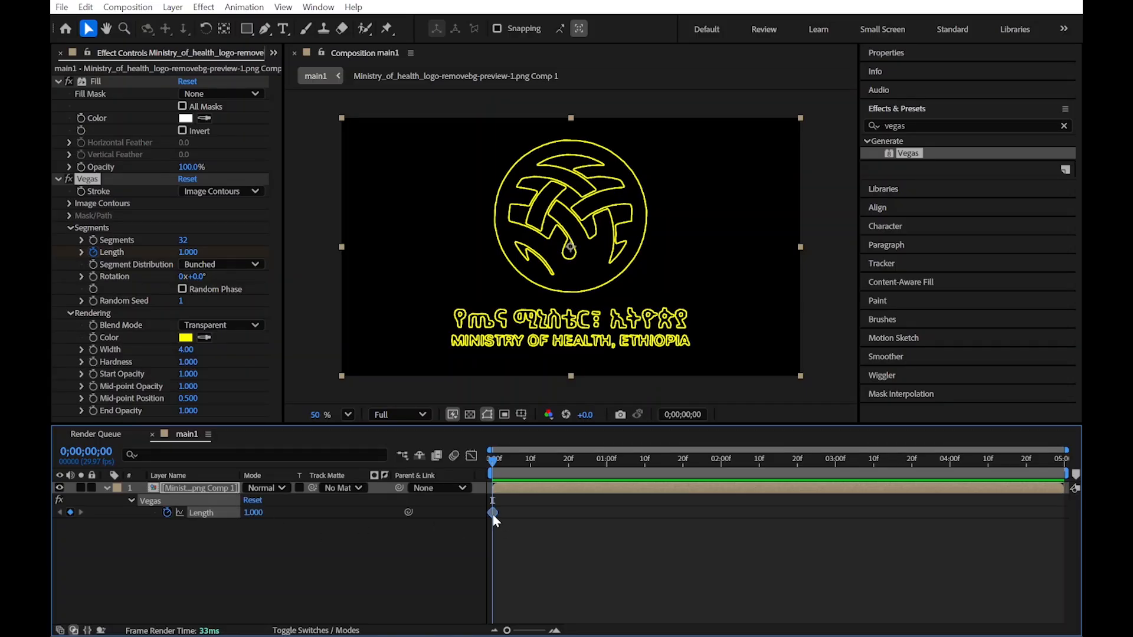
left_click_drag(684, 472, 721, 466)
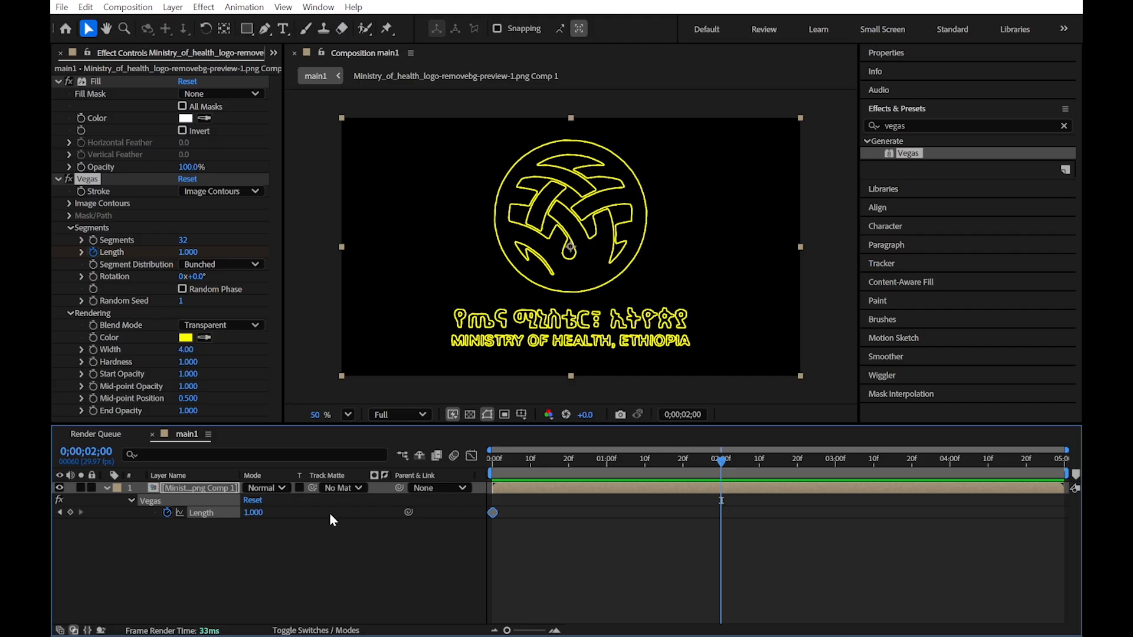
left_click_drag(253, 512, 195, 534)
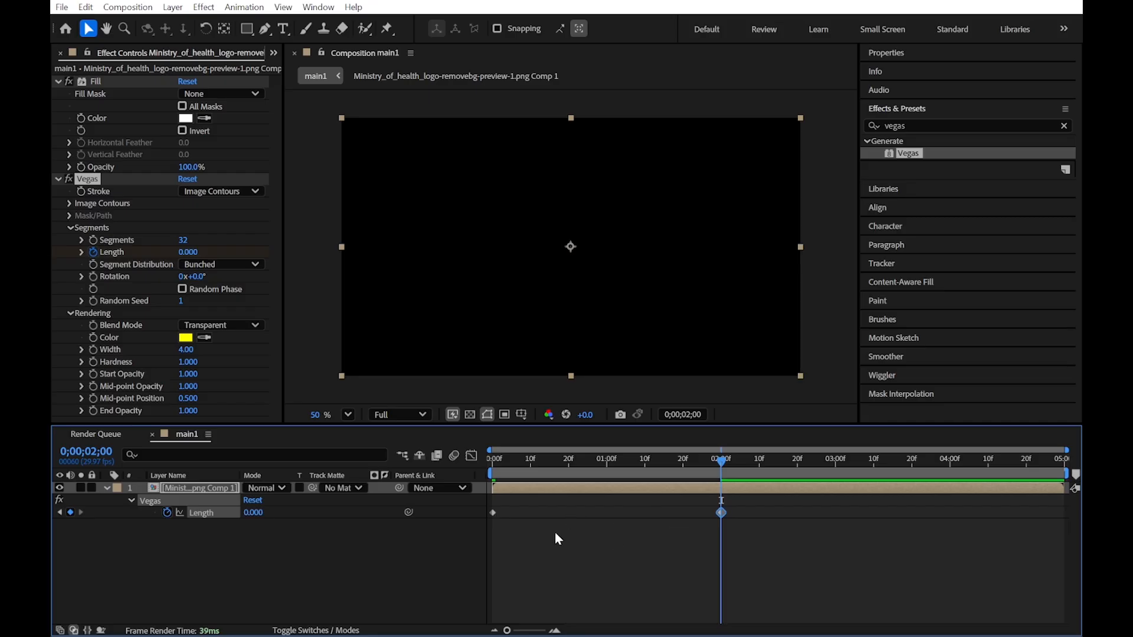
Apply Easy Ease to both Vegas Length keyframes
left_click_drag(484, 522, 732, 517)
right_click(721, 512)
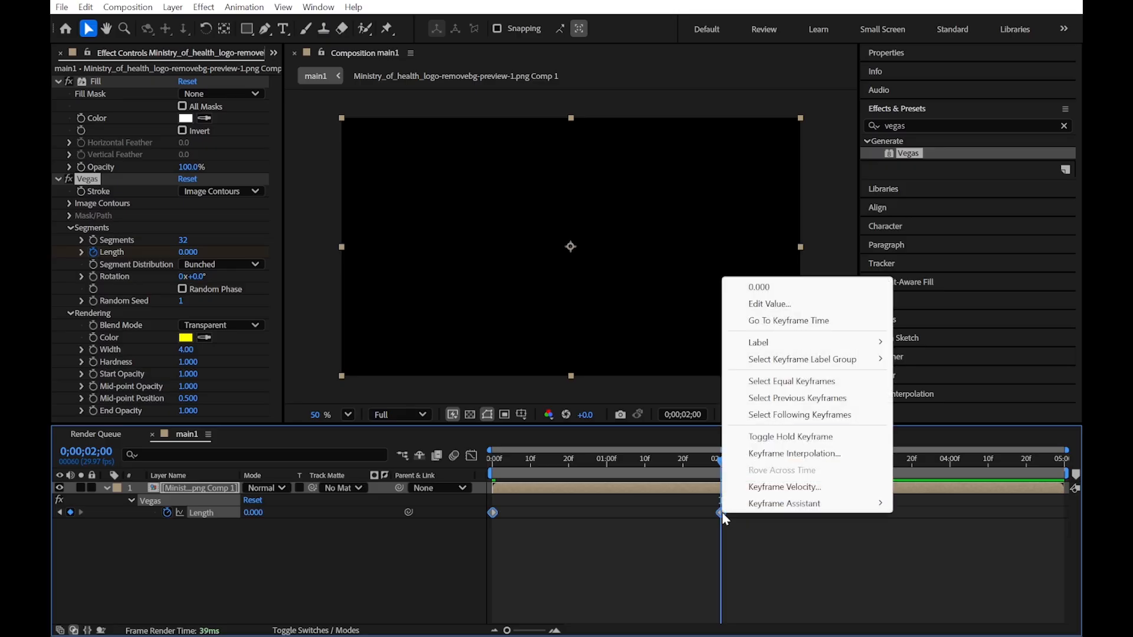
mouse_move(793, 511)
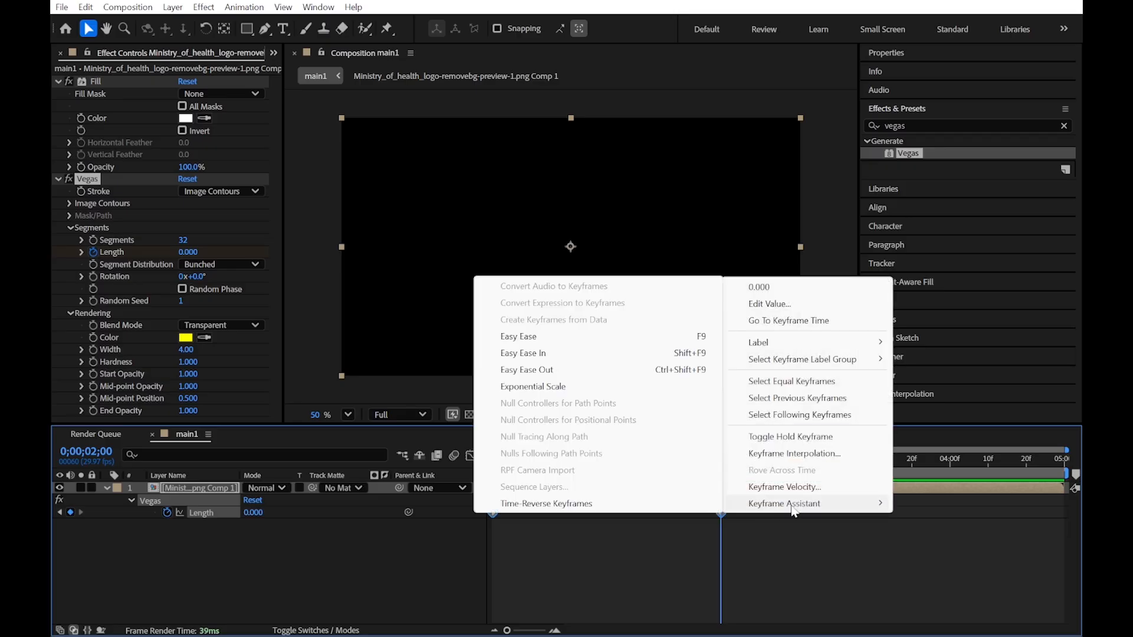
left_click(581, 336)
Swap the order of the Length keyframes, placing the value 0 at 0;00;00;02 and the value 1 just before two seconds
left_click_drag(722, 513, 561, 519)
left_click(649, 557)
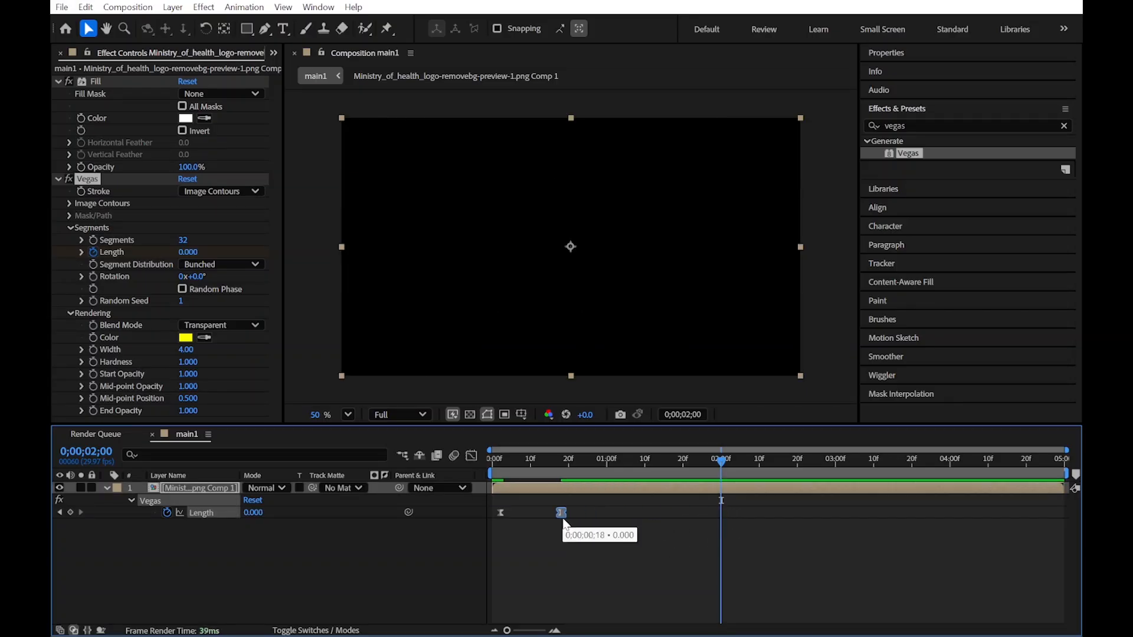
left_click_drag(550, 512, 718, 523)
left_click_drag(562, 511, 500, 513)
Play the outline animation repeatedly from the start to examine how the stroke draws on
key("Home")
key("space")
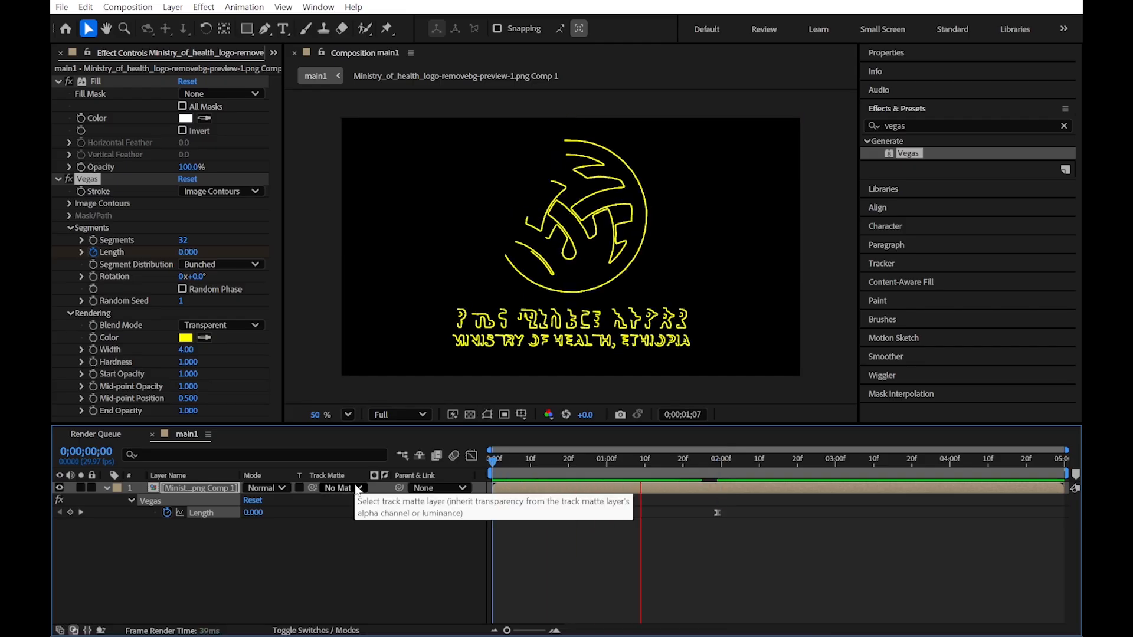
key("space")
left_click_drag(582, 461, 343, 500)
key("space")
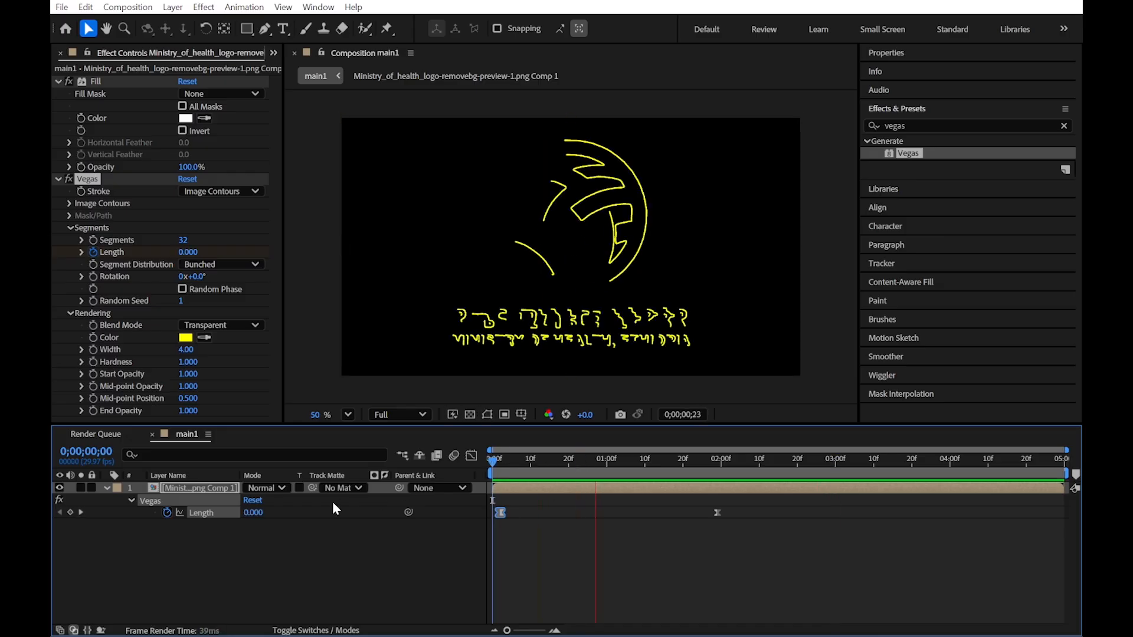
key("space")
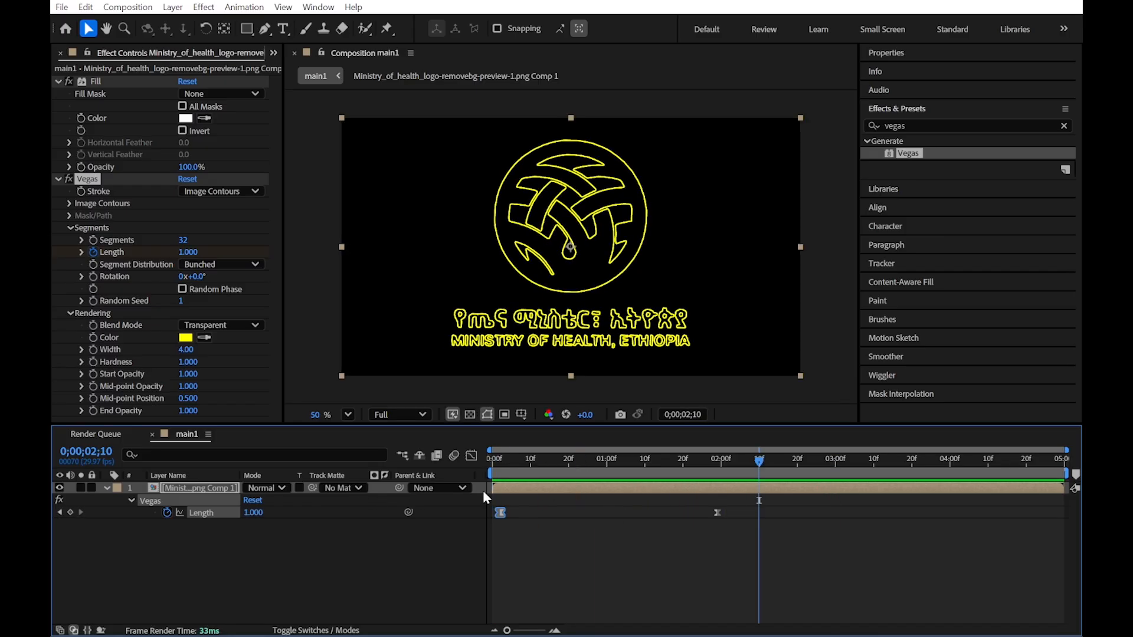
key("Home")
key("space")
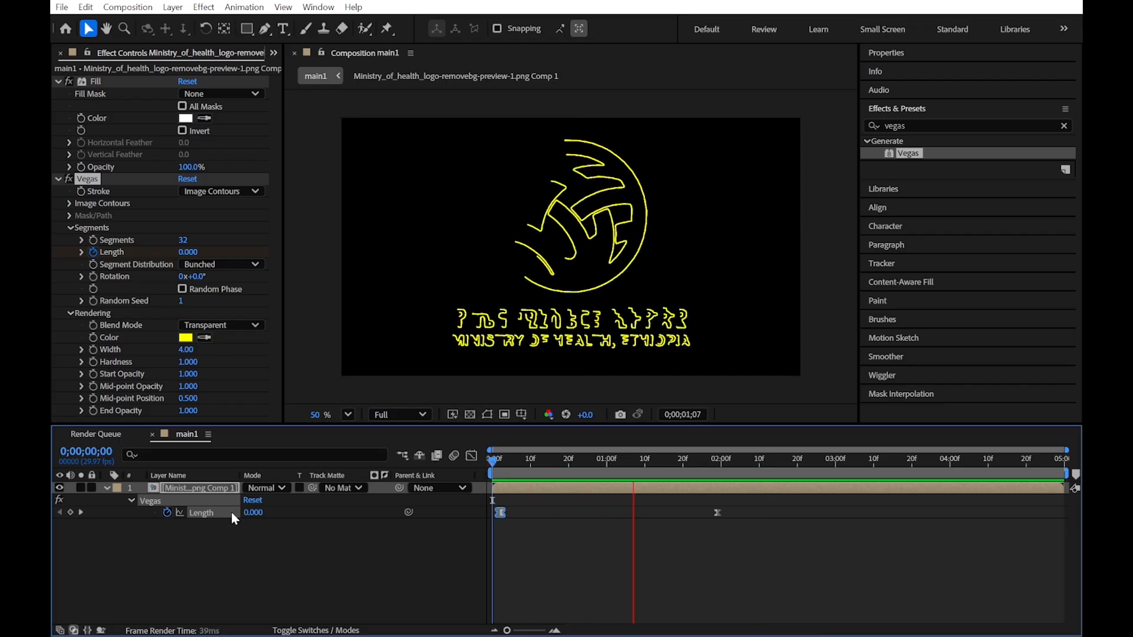
key("space")
left_click(515, 462)
key("Home")
key("space")
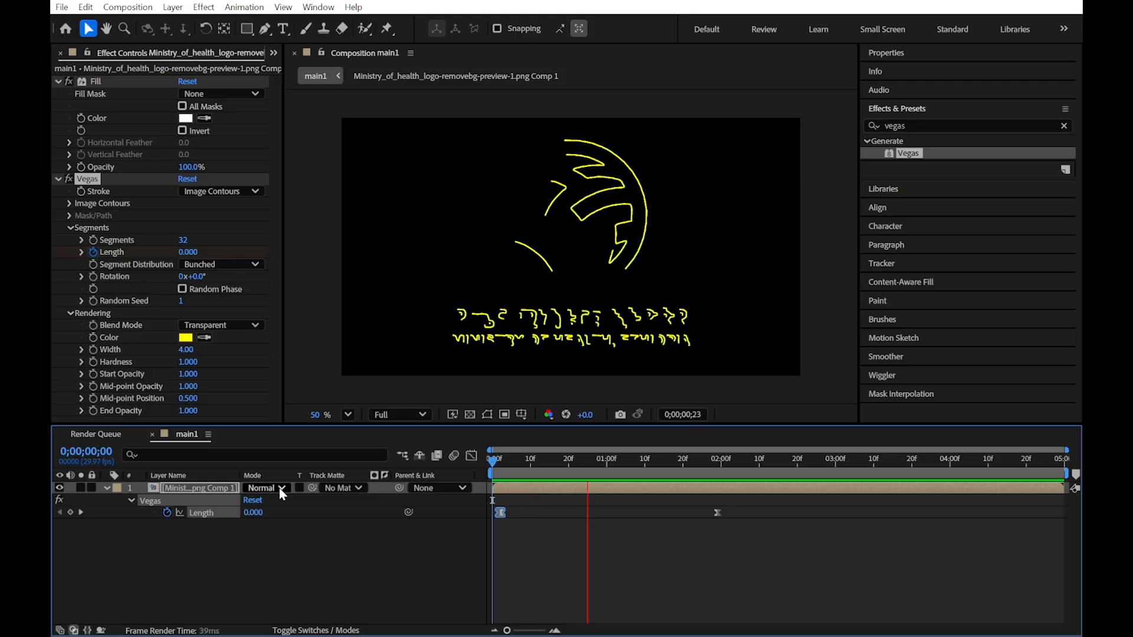
key("space")
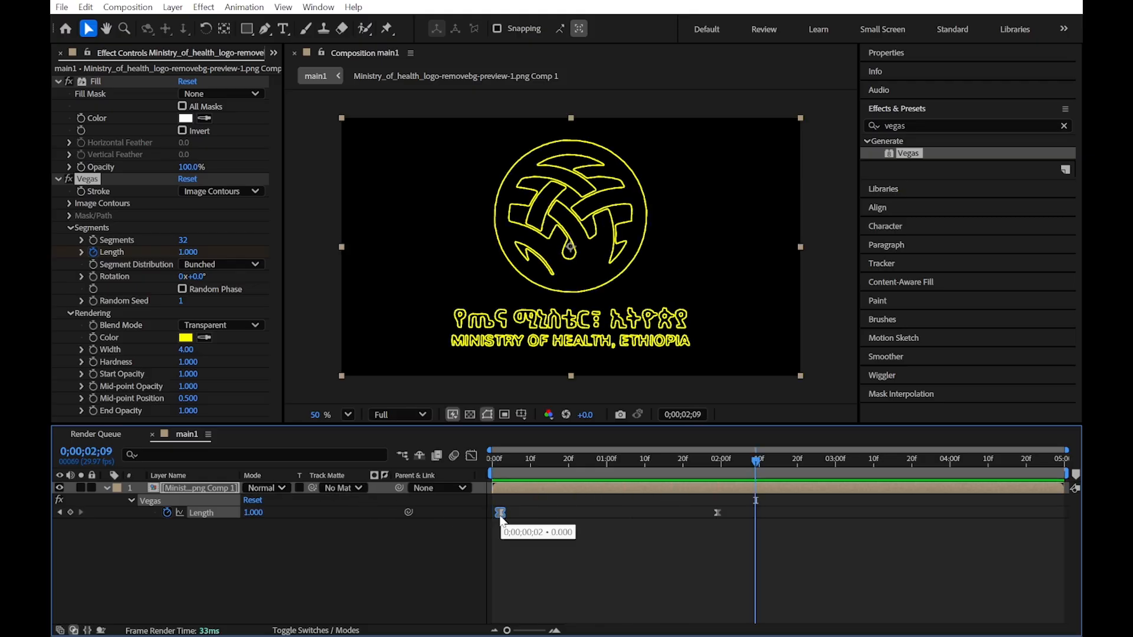
key("Home")
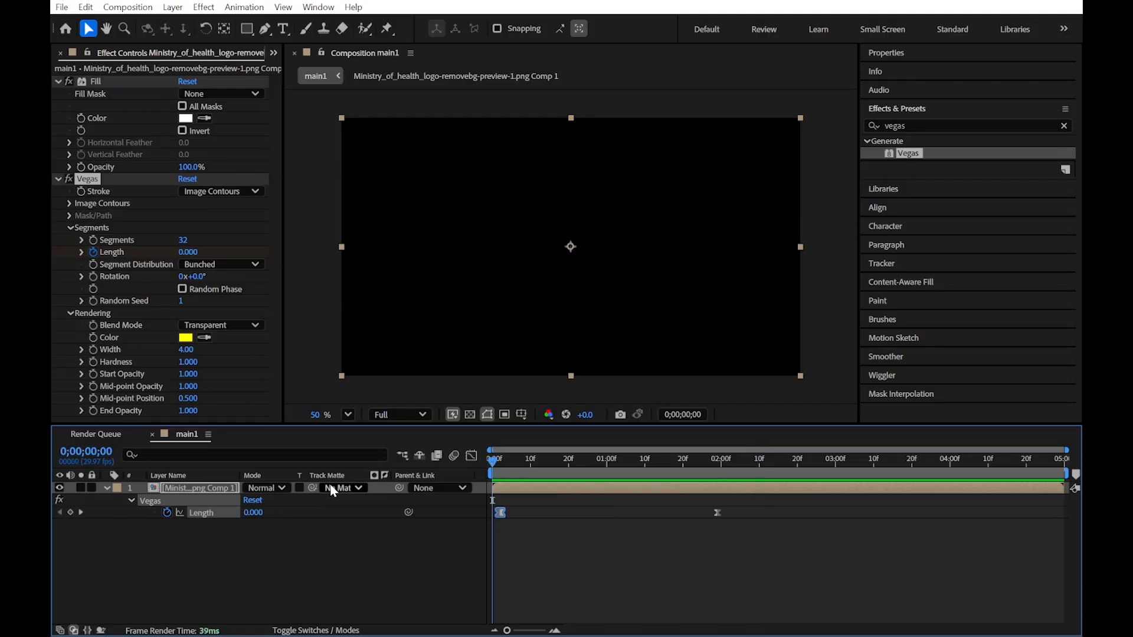
key("space")
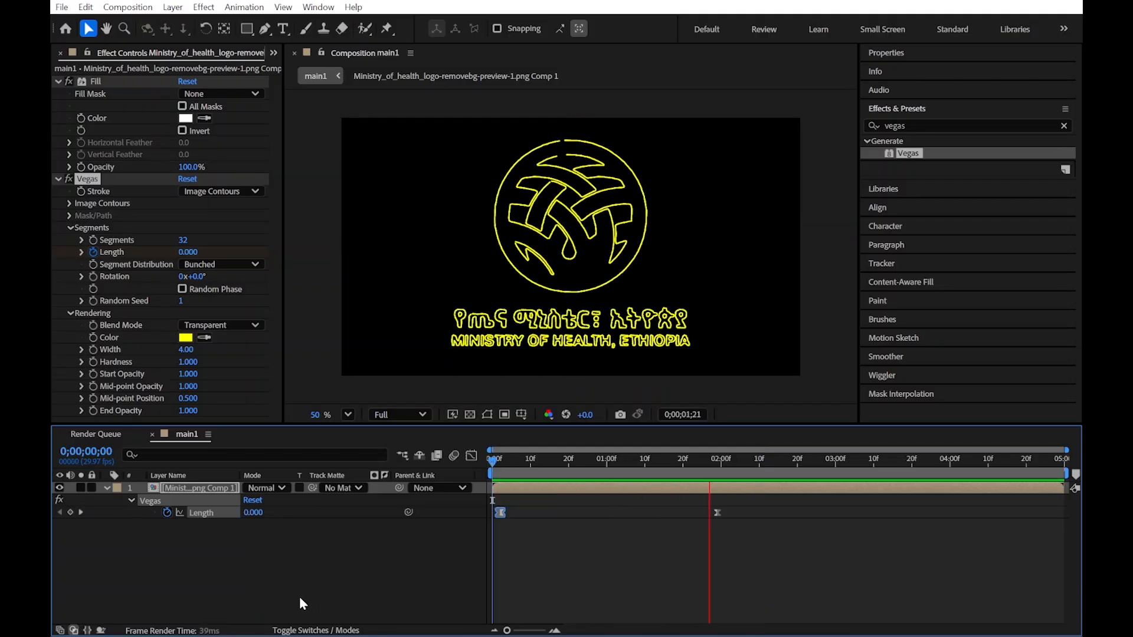
key("space")
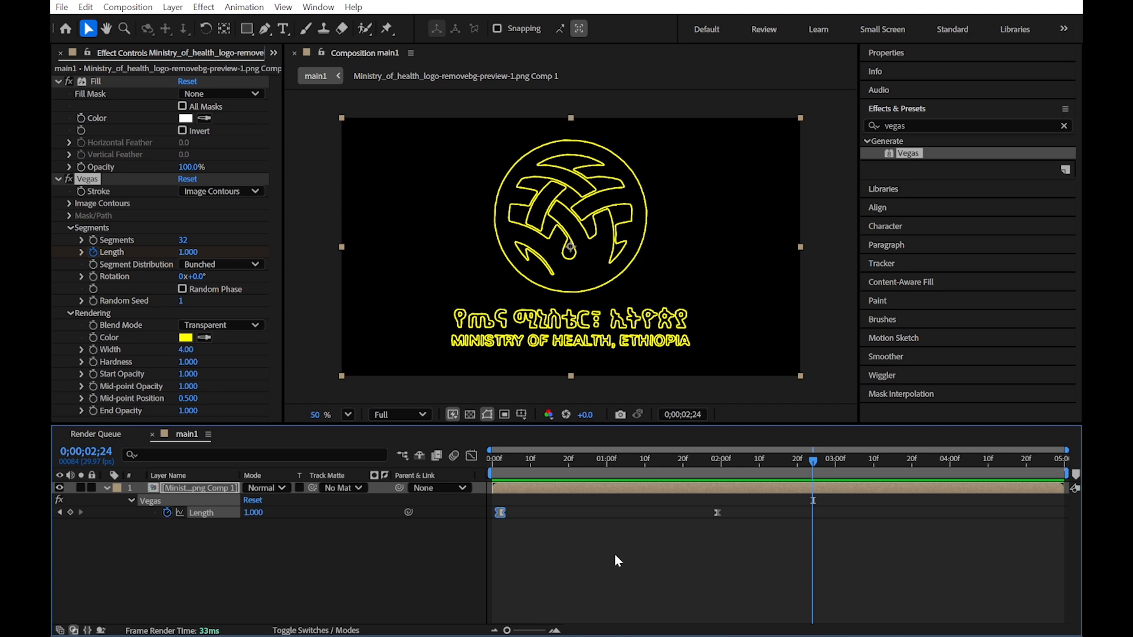
Add the Ministry of Health logo composition from the project to the main1 timeline, beneath the outline layer
left_click(594, 570)
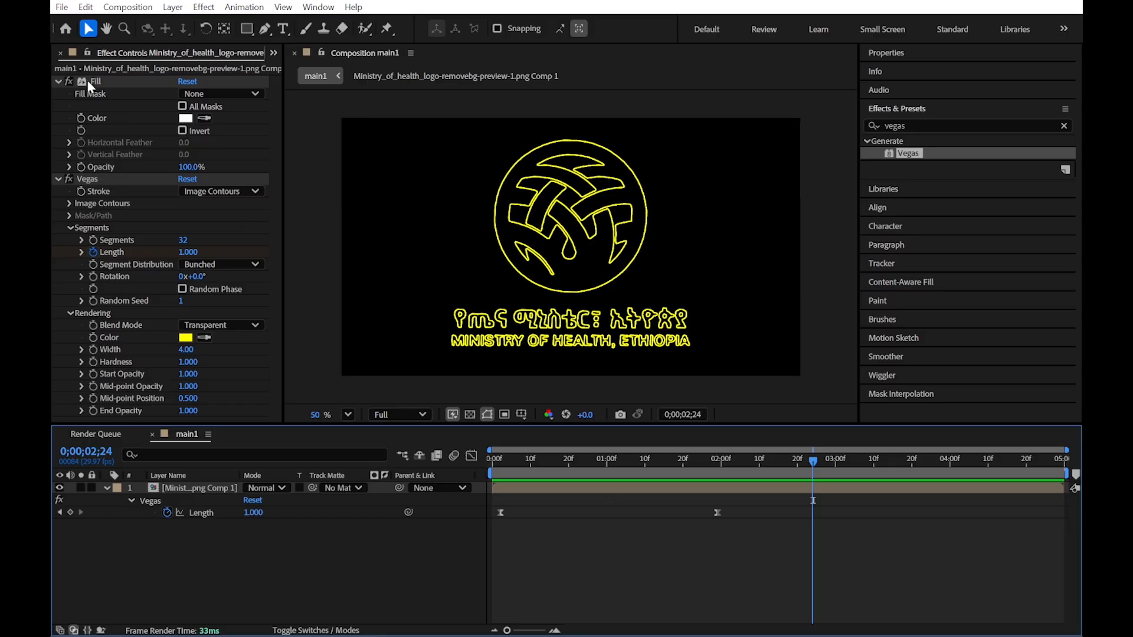
left_click(274, 52)
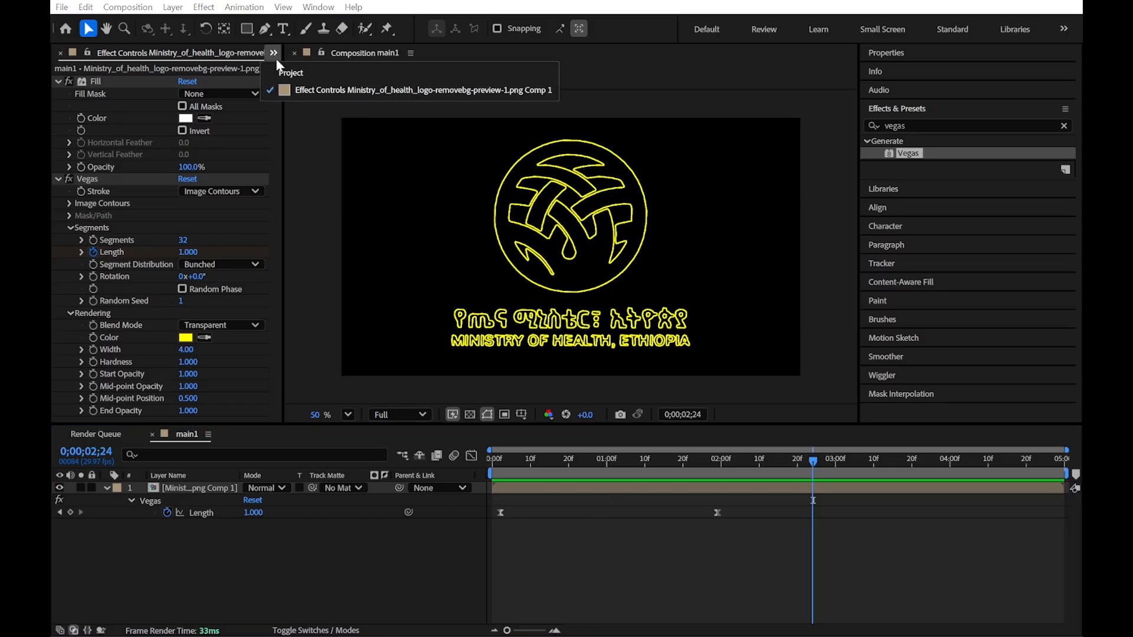
left_click(291, 72)
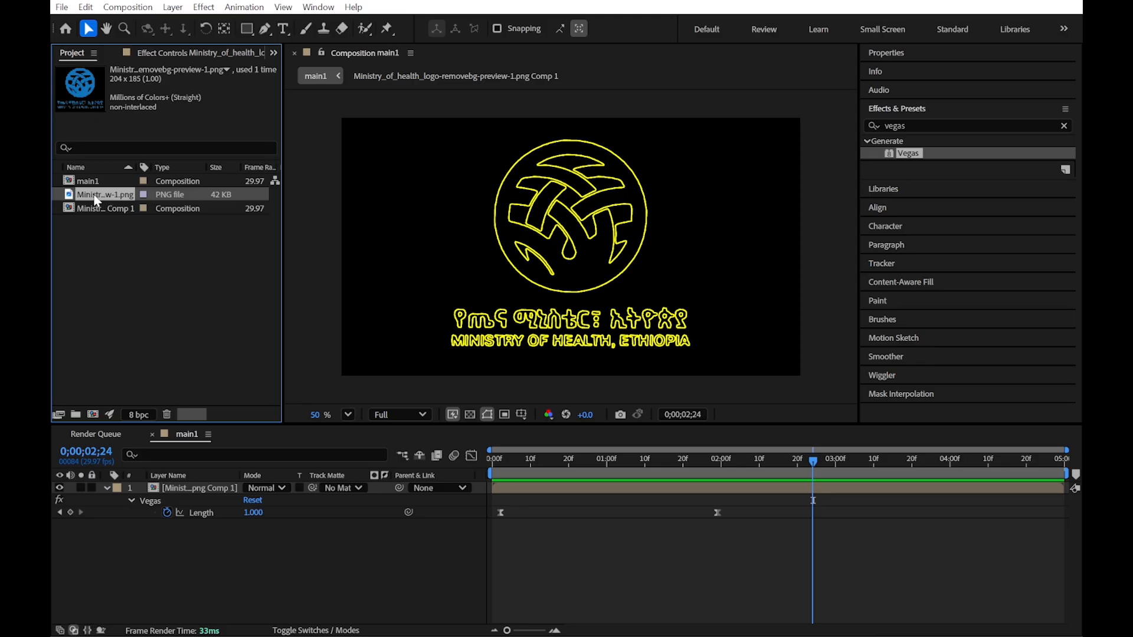
left_click_drag(94, 208, 321, 558)
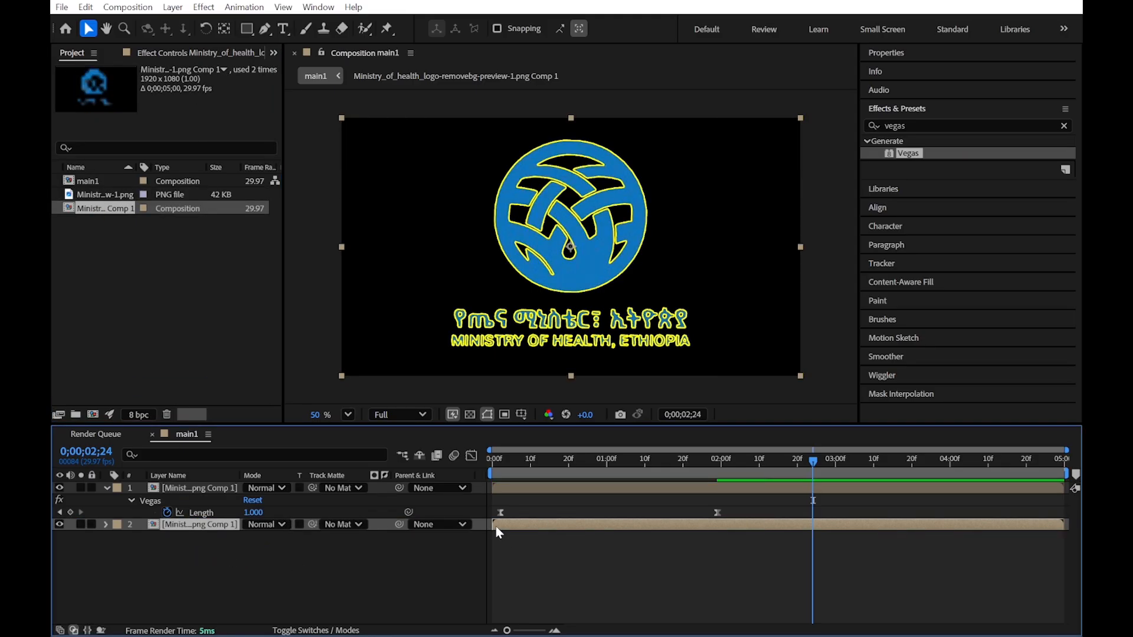
Trim the filled logo layer to start at about 0;00;02;01 and the outline layer to end at about 0;00;02;03
left_click_drag(494, 523, 729, 520)
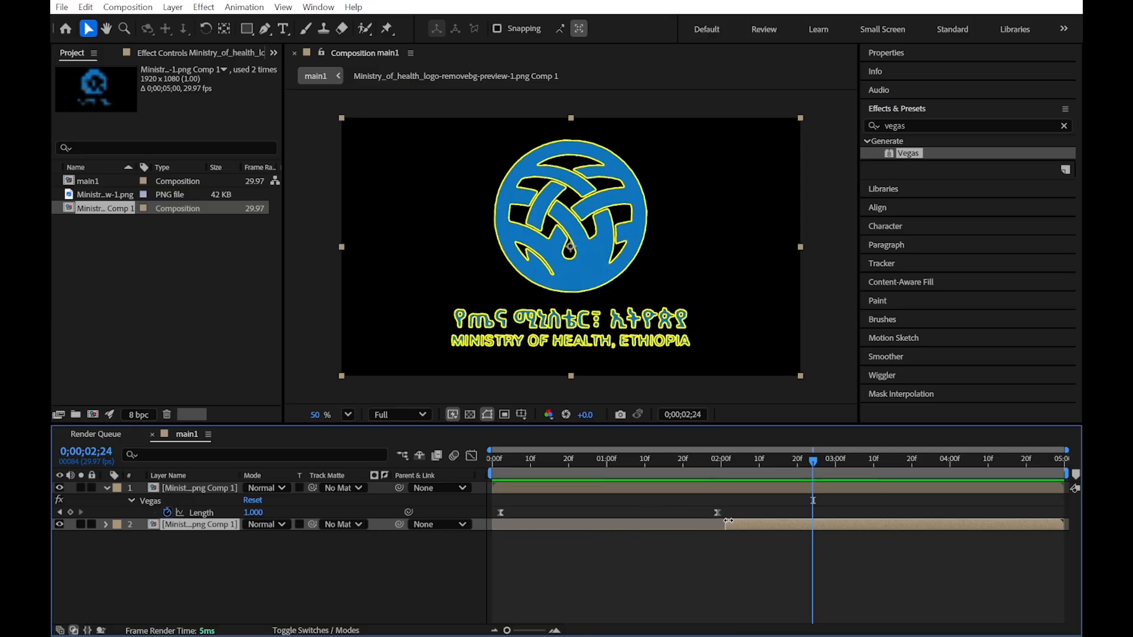
left_click_drag(1063, 489, 734, 526)
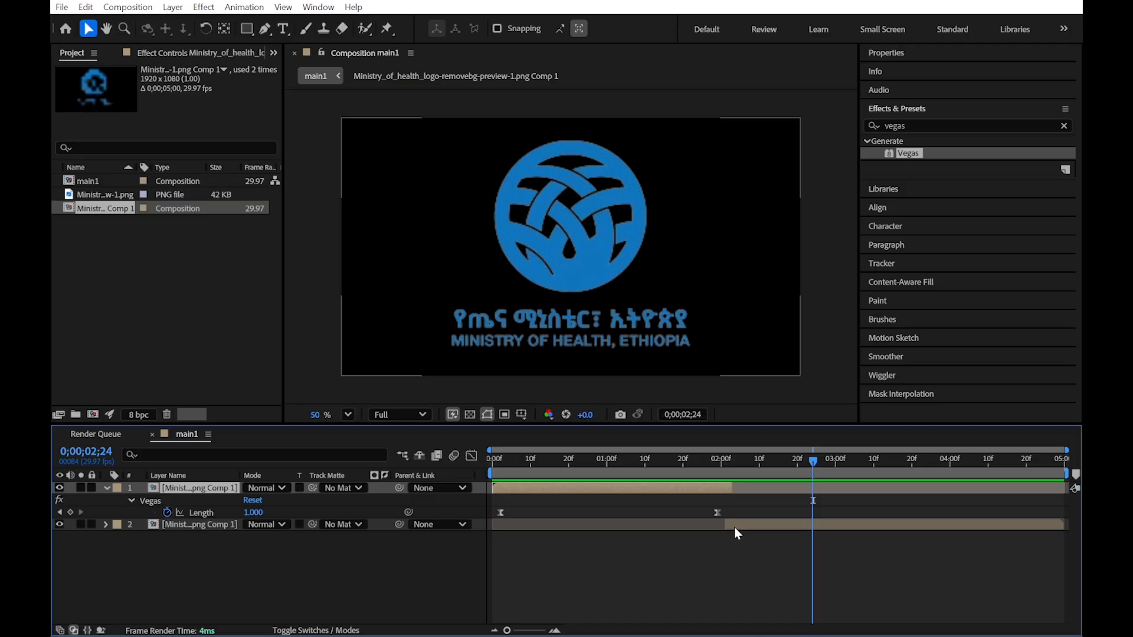
Shorten the work area to end at about 0;00;02;21 and preview the animation from the start
left_click_drag(619, 477, 407, 491)
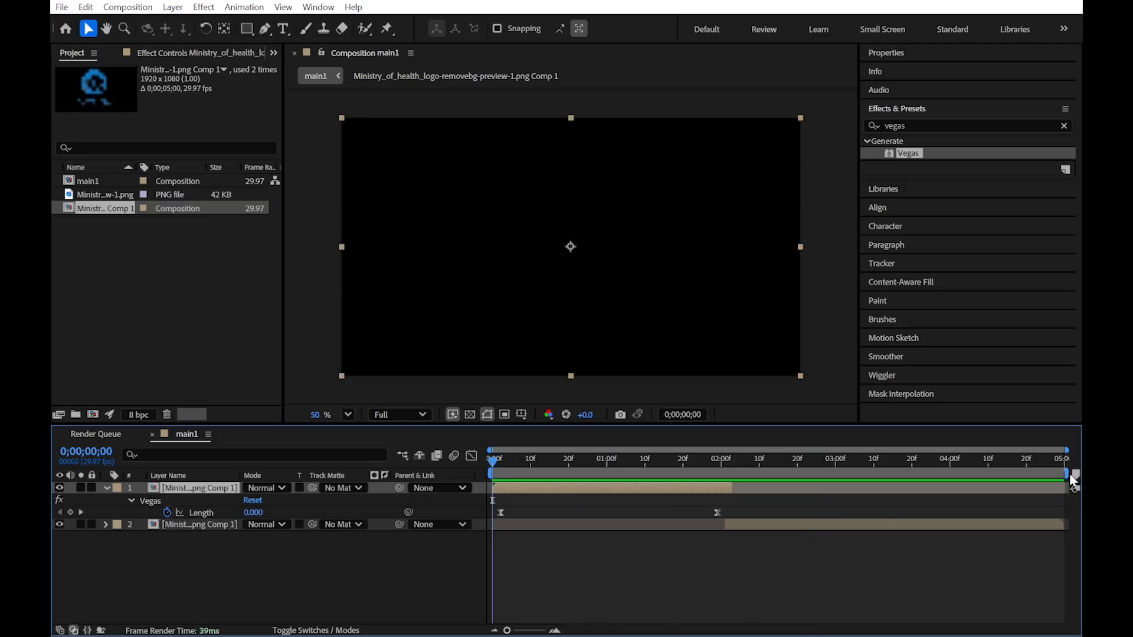
left_click_drag(1073, 476, 990, 485)
mouse_move(996, 476)
left_mouse_down()
mouse_move(1073, 474)
mouse_move(804, 474)
left_mouse_up()
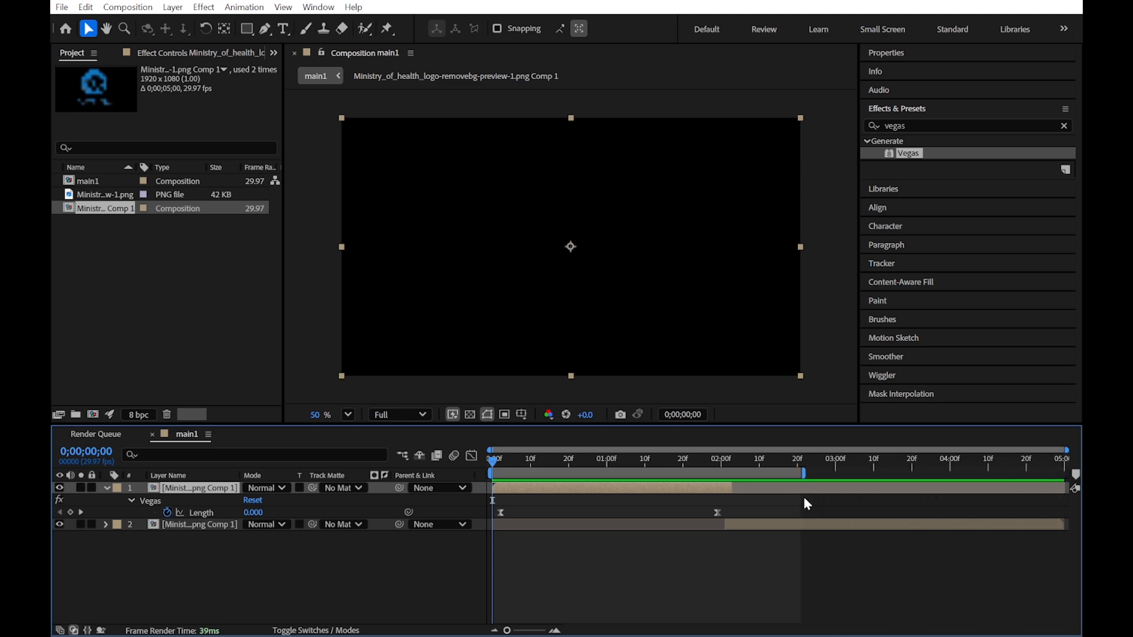
key("space")
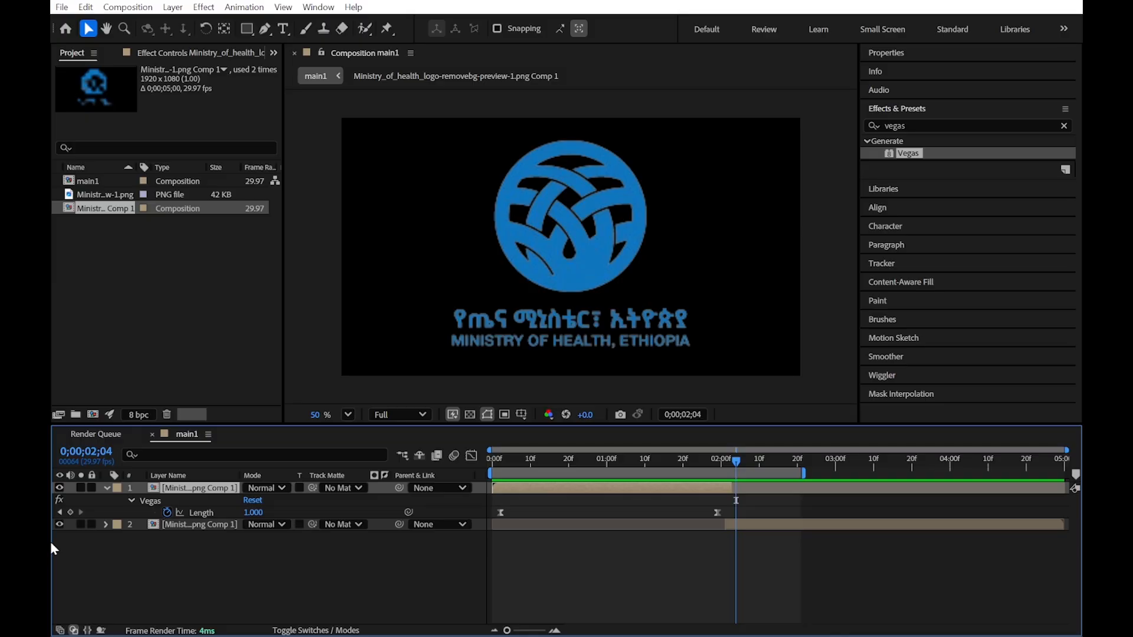
Reshape the speed graph of both Length keyframes into a bell curve peaking at about one second, and preview it
left_click_drag(492, 501, 739, 512)
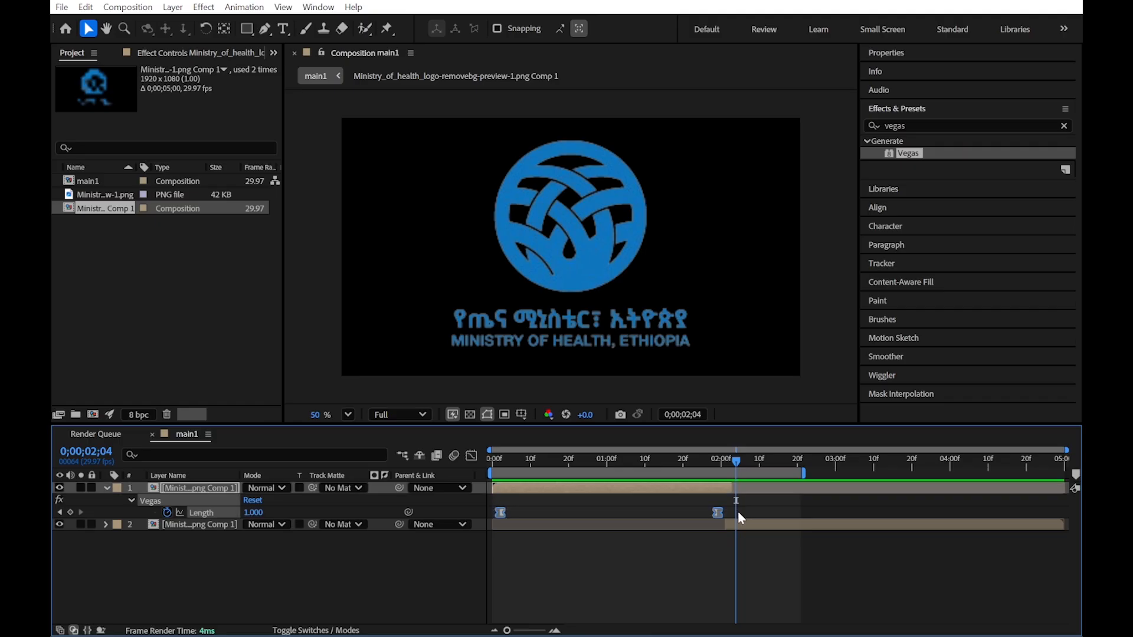
left_click(472, 456)
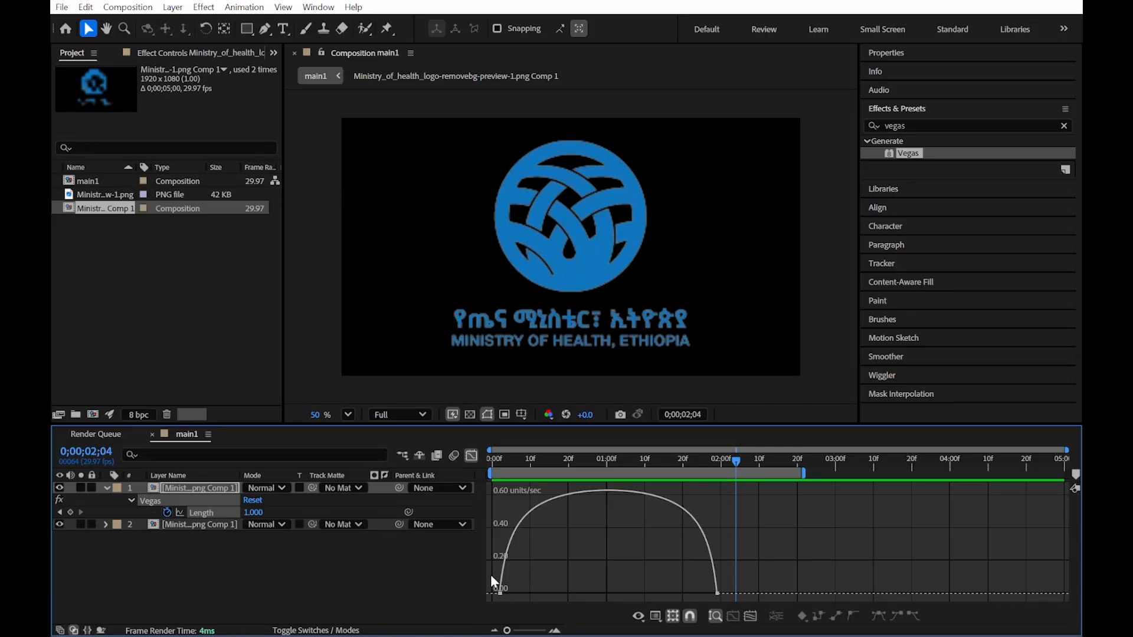
mouse_move(678, 575)
left_mouse_down()
mouse_move(749, 604)
mouse_move(659, 587)
left_mouse_up()
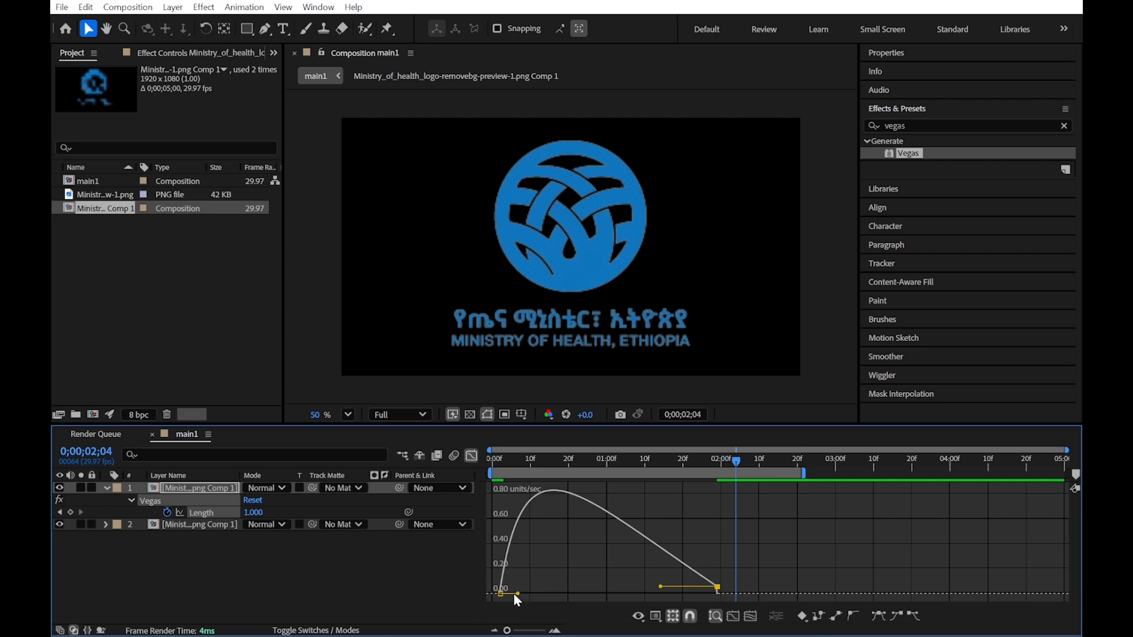
left_click_drag(517, 594, 555, 594)
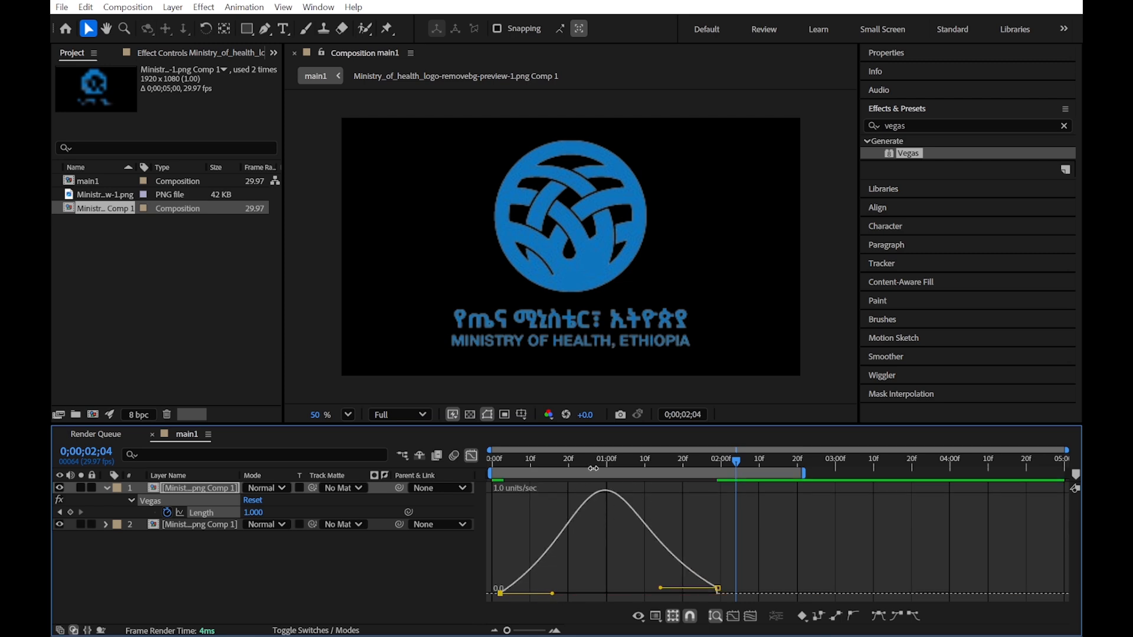
key("space")
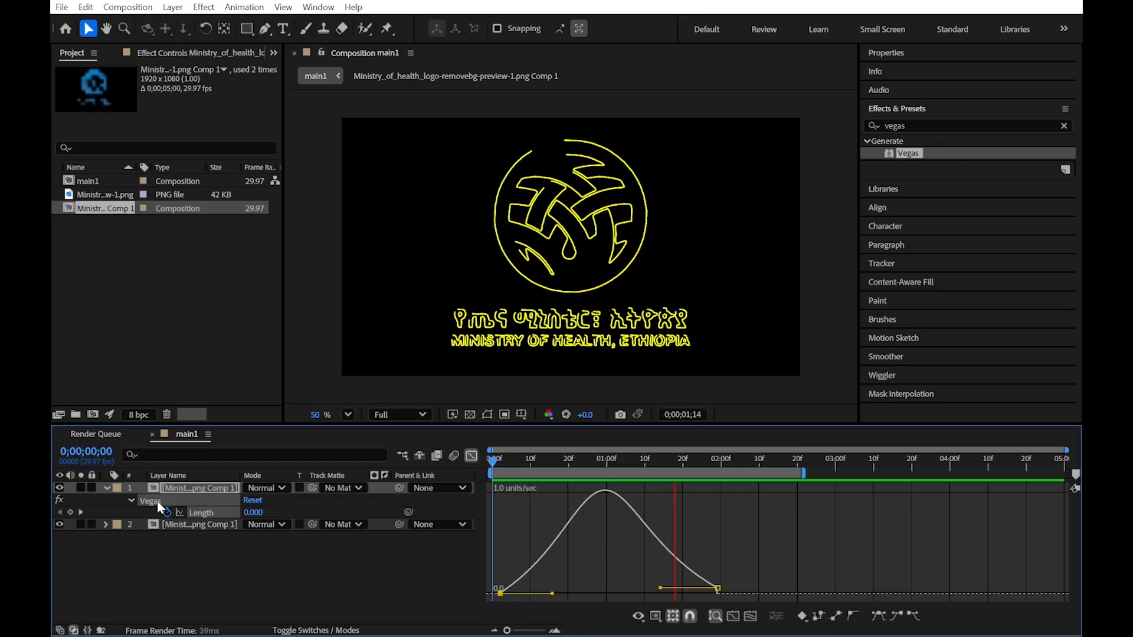
key("space")
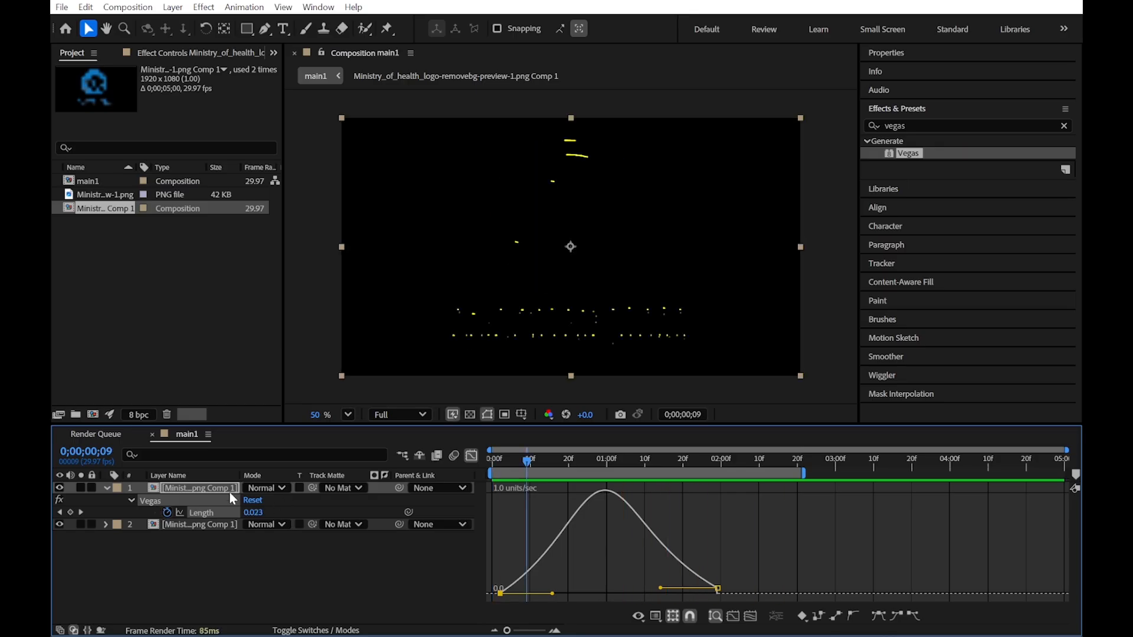
Return to the layer bar view and extend the filled logo layer's start back to about 0;00;01;25
left_click(107, 487)
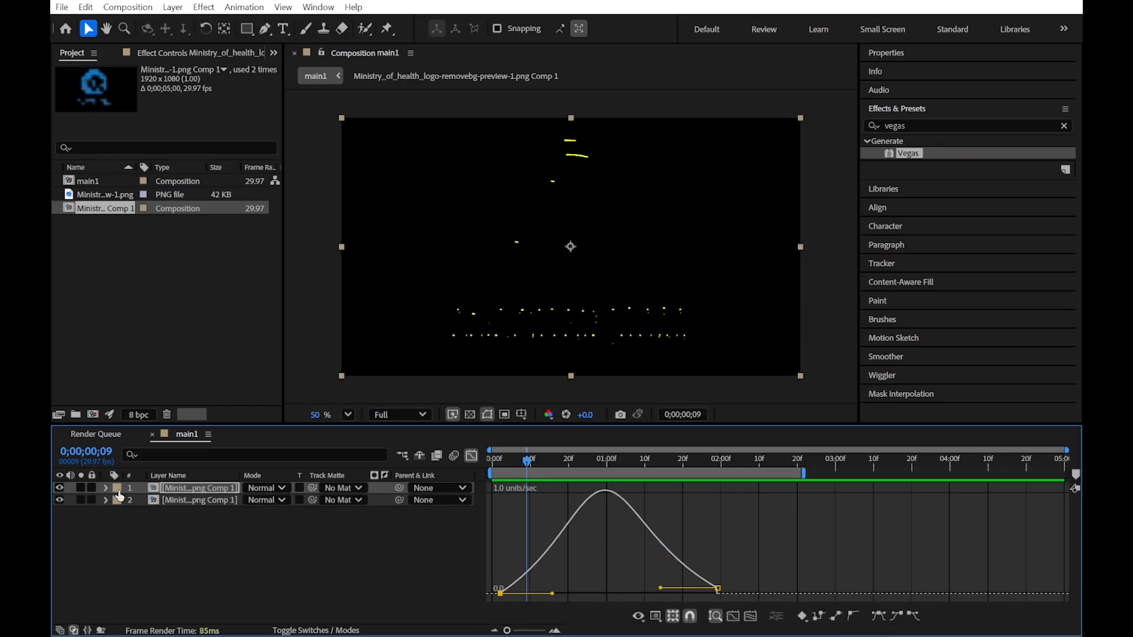
left_click(193, 501)
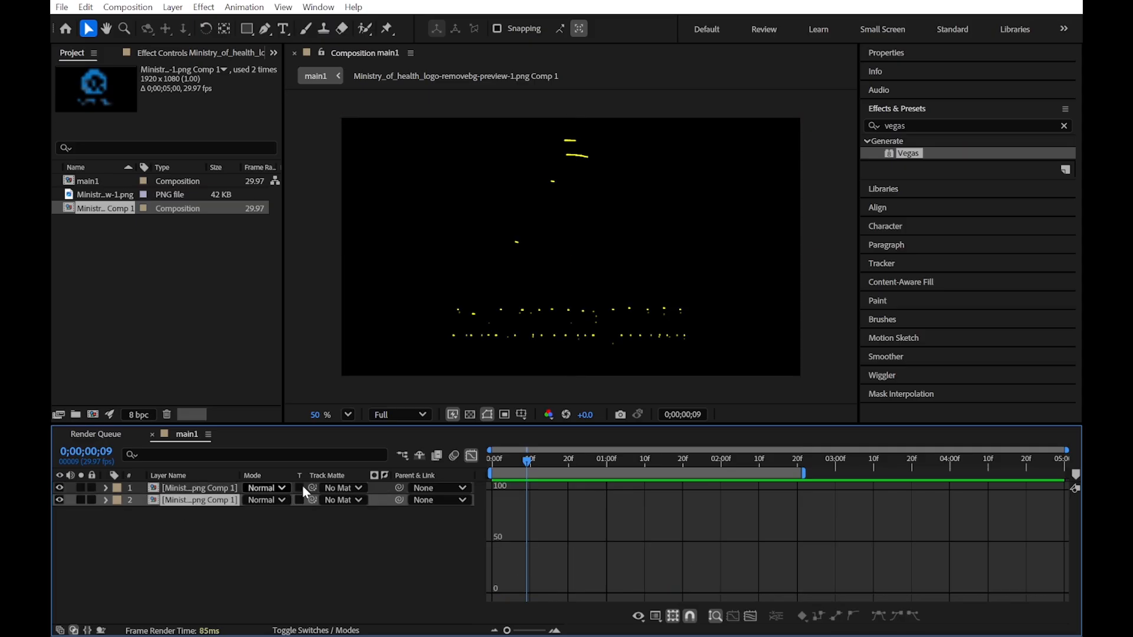
left_click(471, 457)
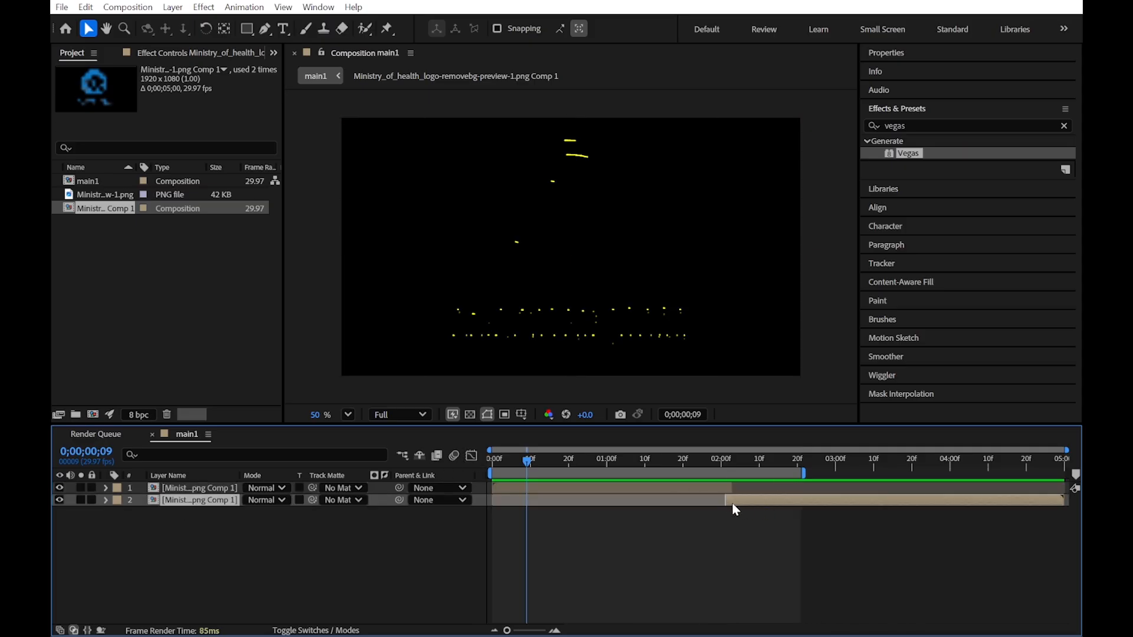
left_click_drag(727, 501, 710, 508)
Add an Opacity keyframe of 0% to the filled logo layer at 0;00;01;26
left_click(702, 459)
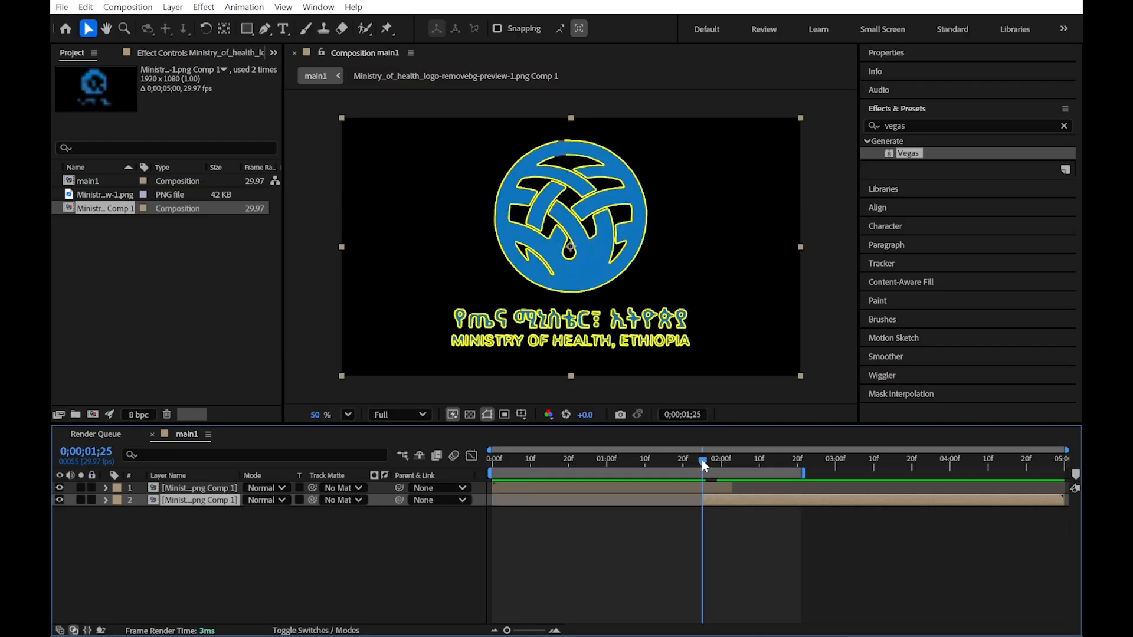
left_click(706, 458)
key("t")
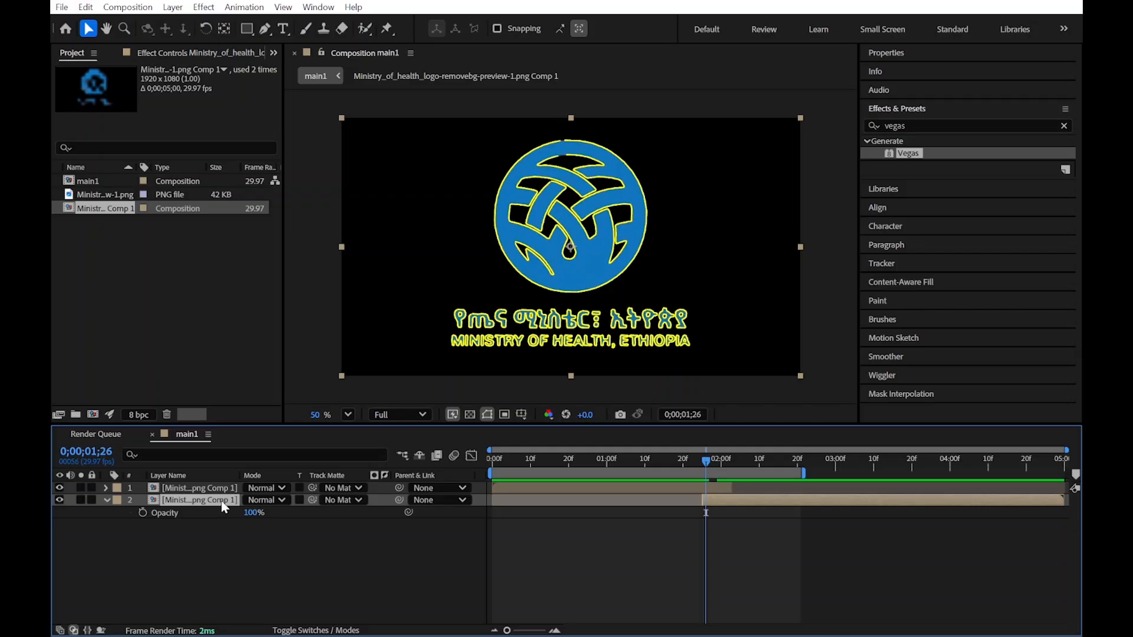
left_click(143, 513)
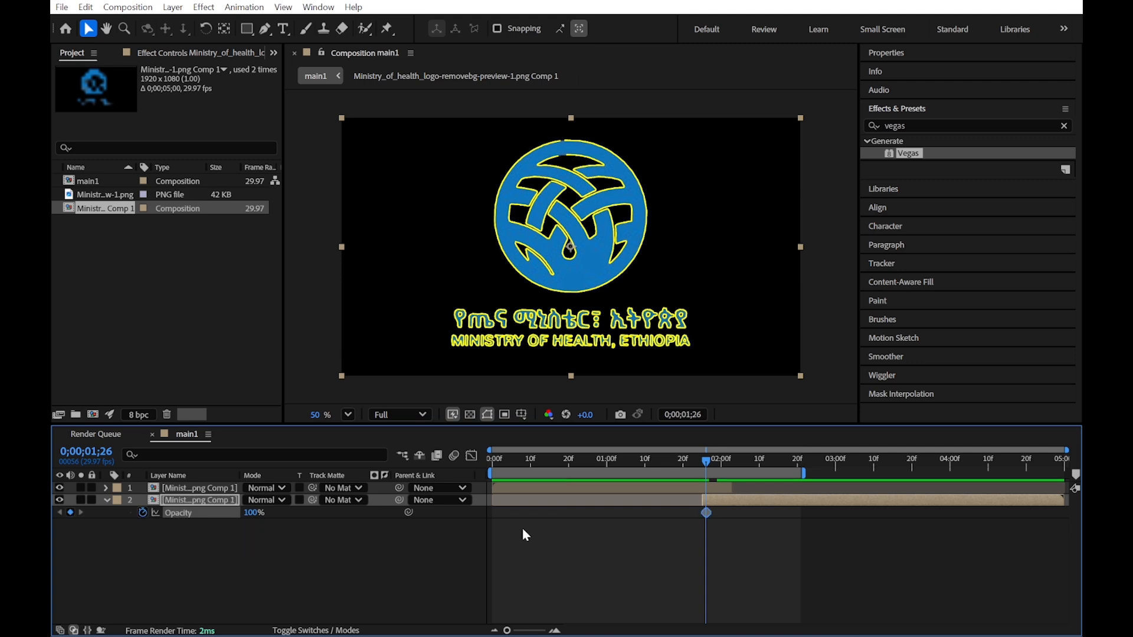
left_click(251, 513)
type("0")
Add an Opacity keyframe of 100% to the filled logo layer at 0;00;02;02
left_click_drag(710, 467, 730, 464)
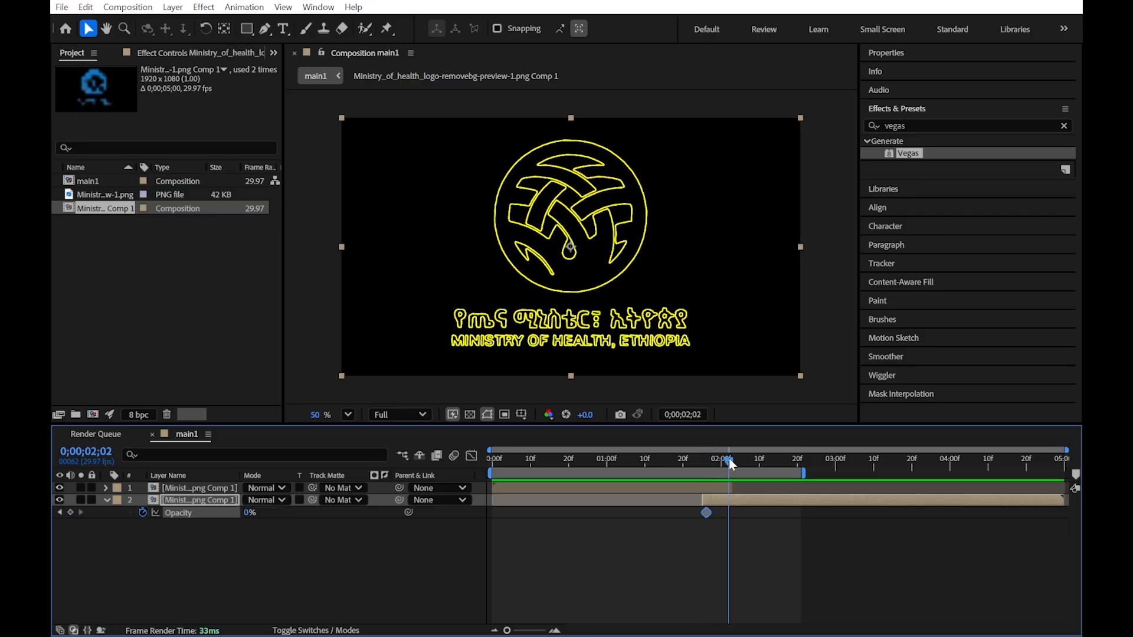
left_click(249, 513)
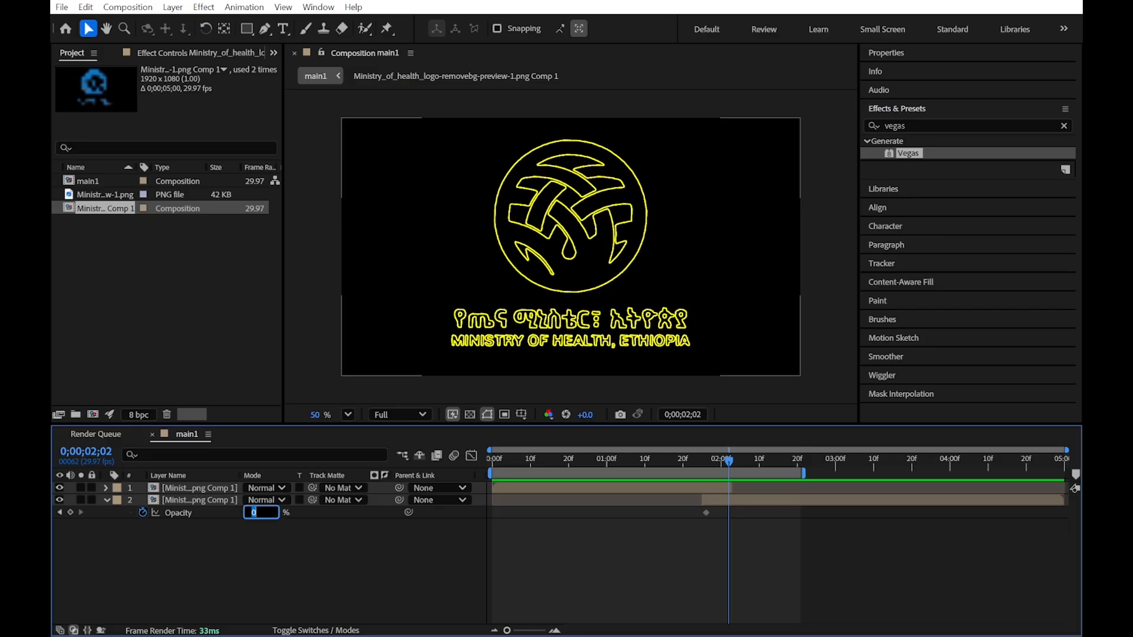
key("Return")
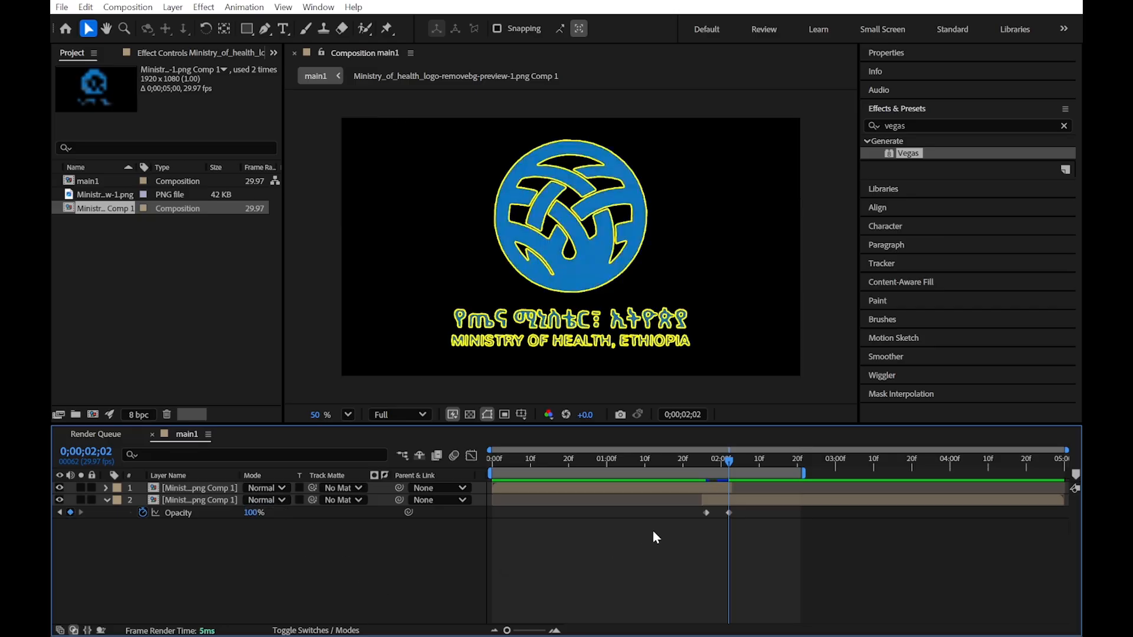
Shift the filled logo layer's start and first Opacity keyframe back to about 0;00;01;13, apply Easy Ease to both Opacity keyframes, and preview
left_click_drag(702, 502, 753, 509)
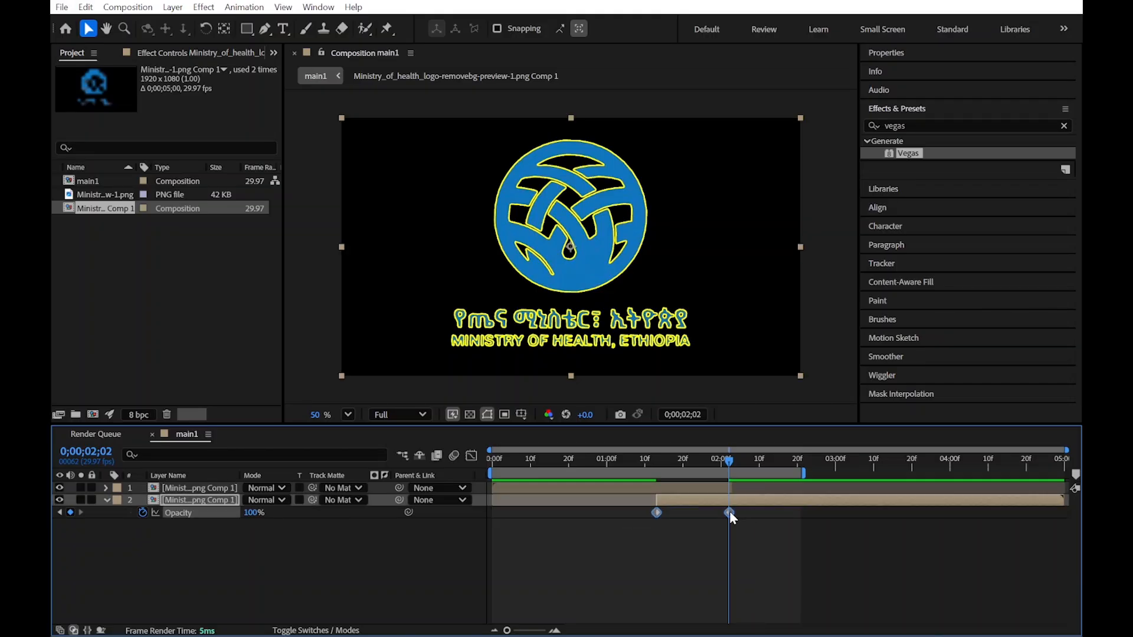
right_click(729, 511)
mouse_move(782, 509)
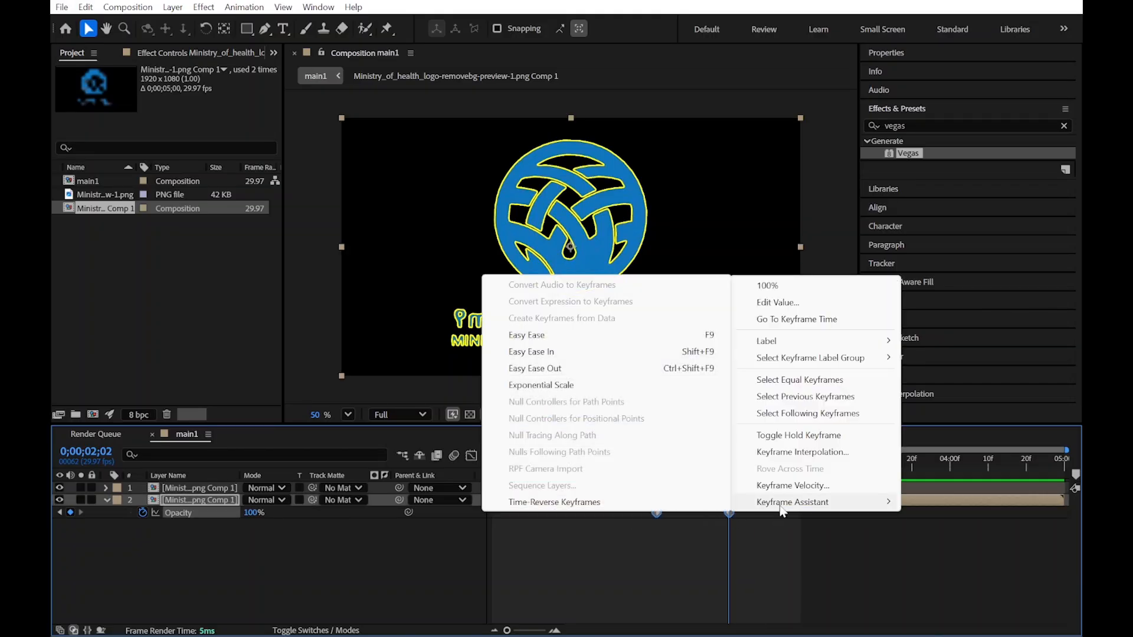
left_click(534, 334)
left_click_drag(667, 459, 427, 465)
key("space")
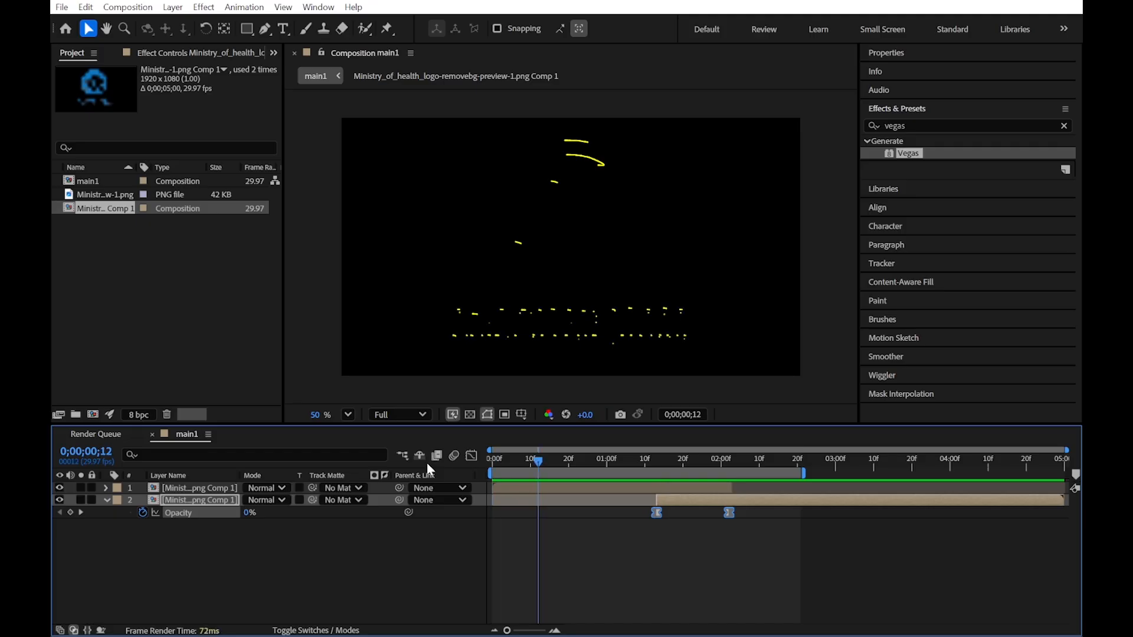
Add the main1 composition to the render queue and render it as HM.mp4
key("ctrl+m")
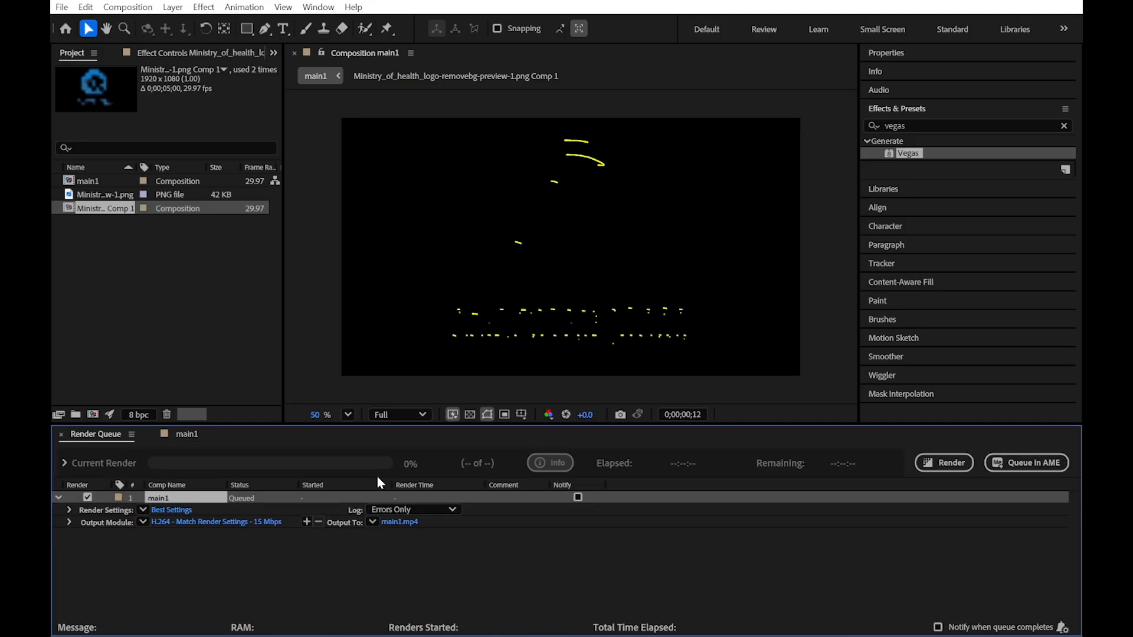
left_click(403, 522)
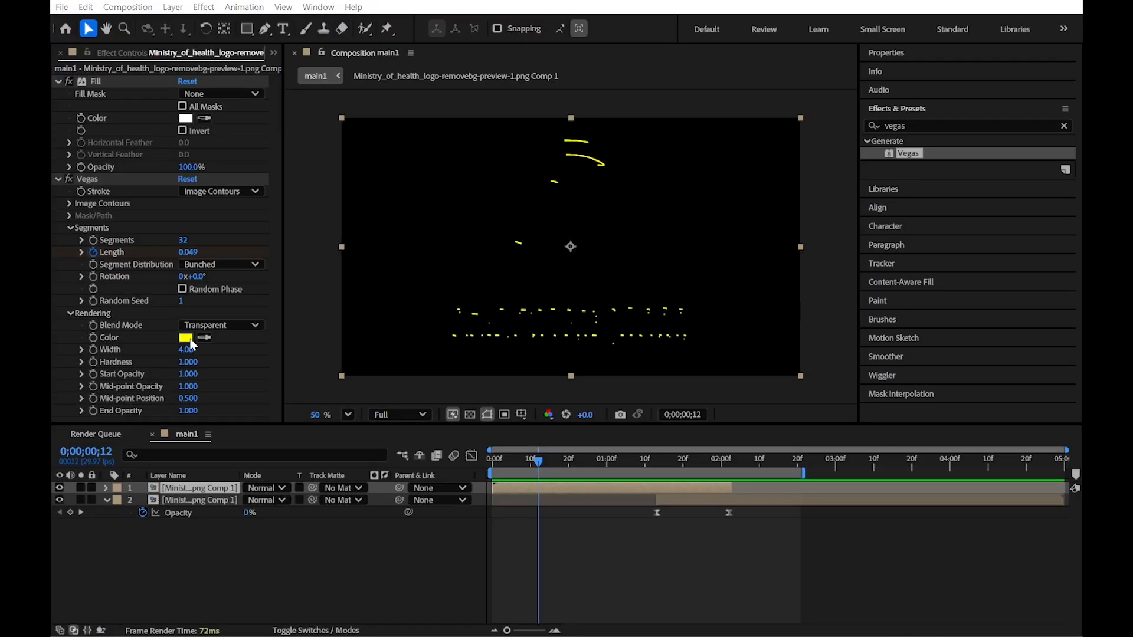
Set the Vegas stroke color of the outline layer to saturated blue and check the outline at about 0;00;01;09
left_click(186, 337)
left_click_drag(604, 285, 608, 293)
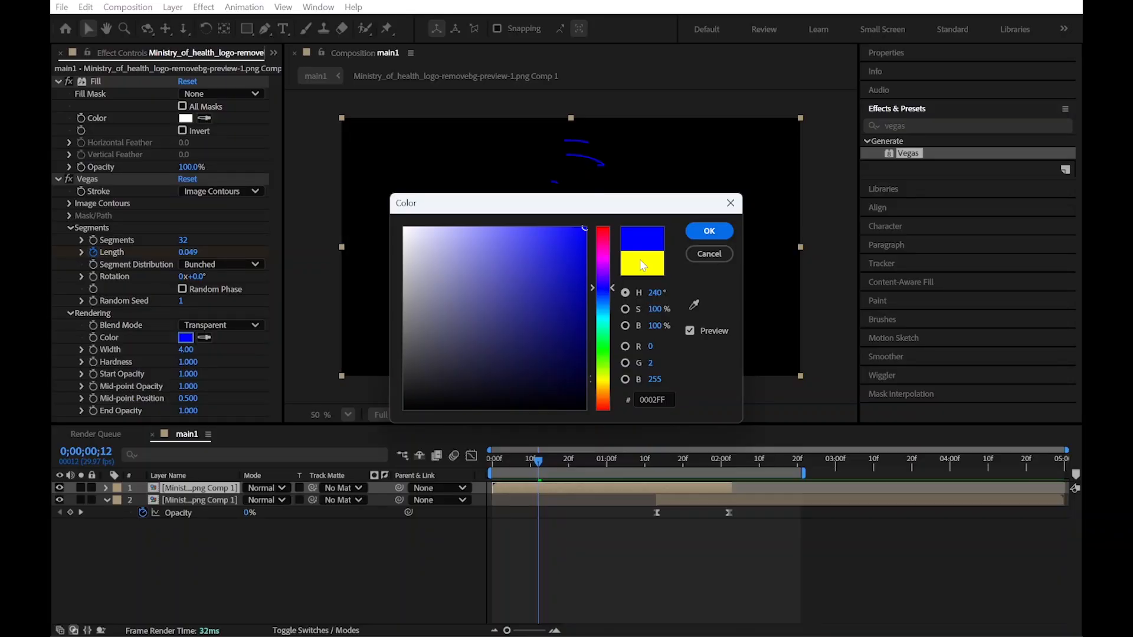
left_click_drag(580, 252, 579, 309)
left_click_drag(501, 334, 494, 340)
left_click(564, 385)
left_click(517, 323)
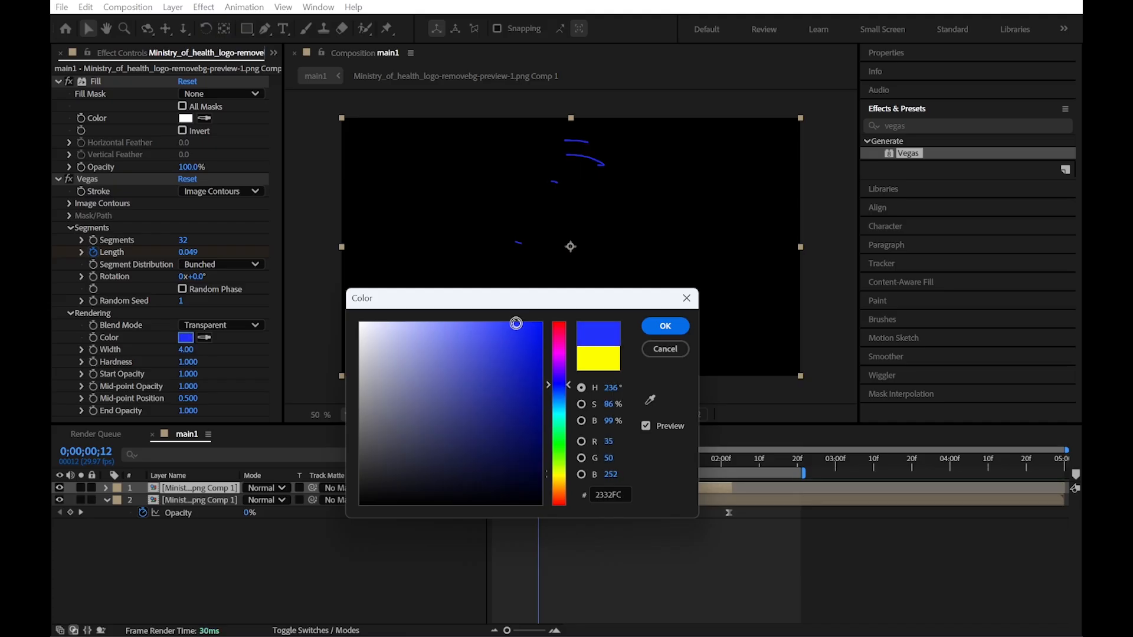
left_click(663, 326)
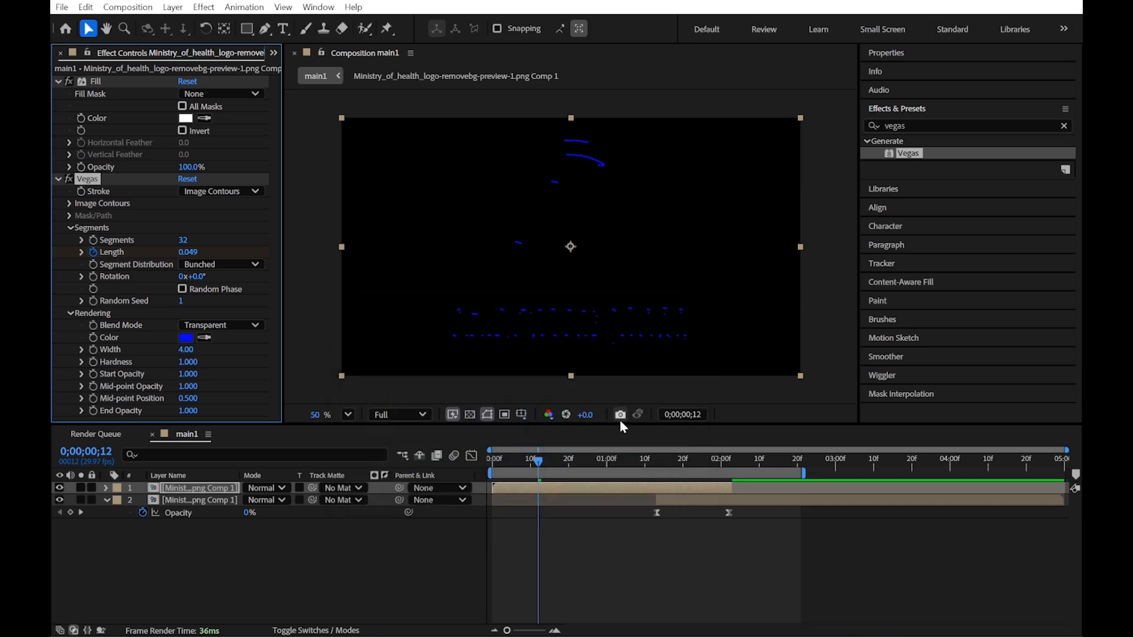
left_click_drag(539, 463, 642, 467)
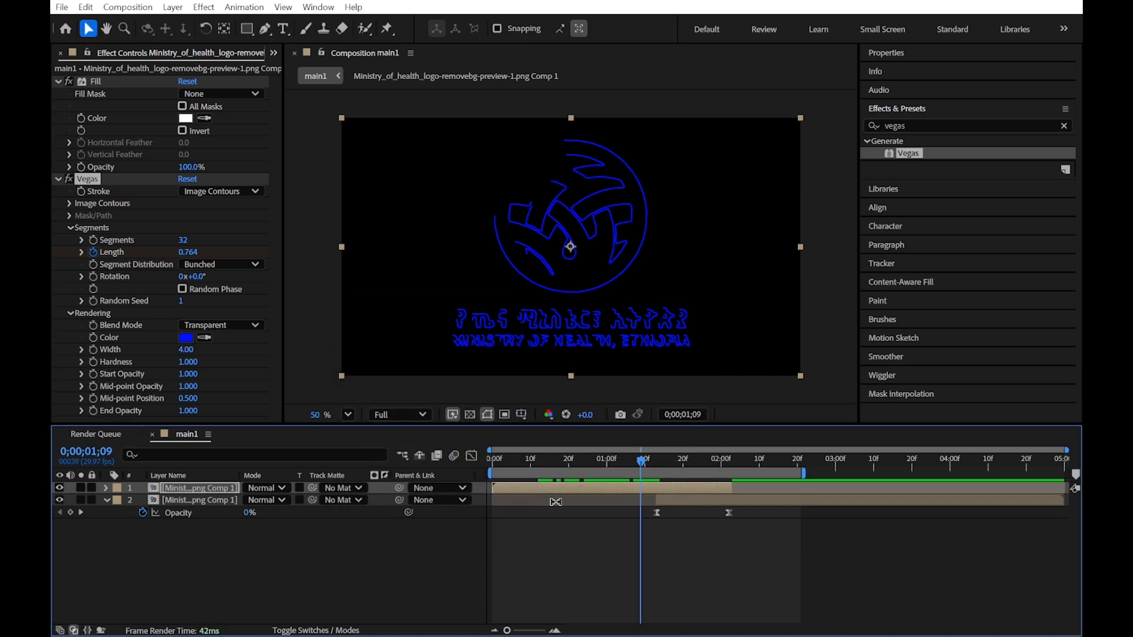
Queue the blue-outline version of main1 and render it as HM 1.mp4
key("ctrl+m")
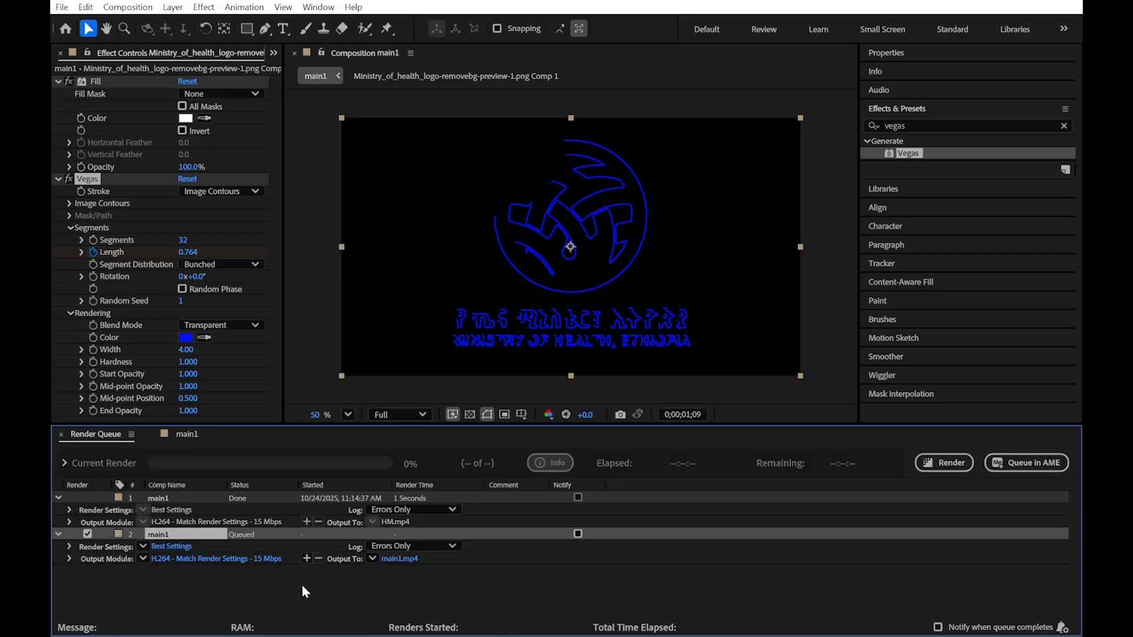
left_click(399, 559)
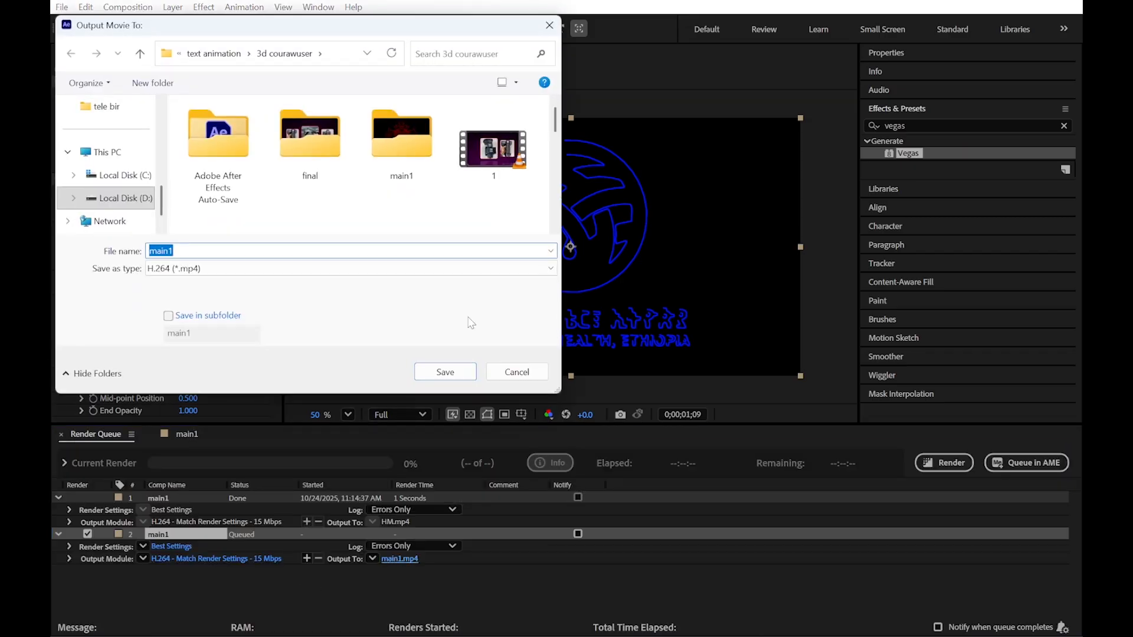
type("HM 1")
left_click(451, 371)
left_click(946, 464)
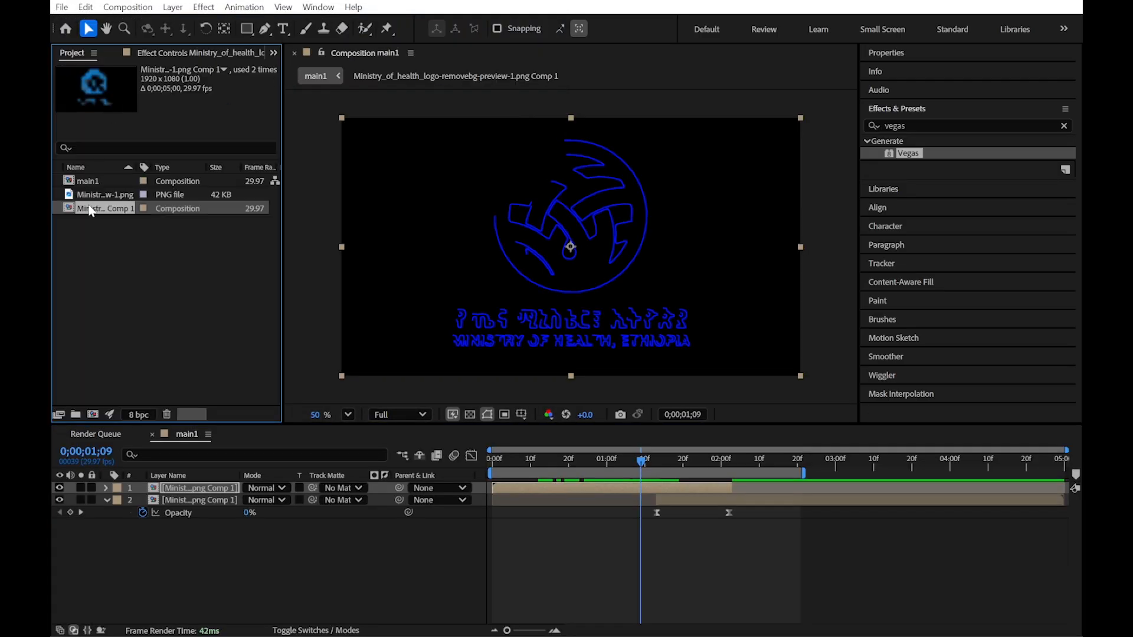
Add another copy of the logo precomp directly below the outline layer and use the outline layer as its track matte
left_click_drag(92, 212, 172, 493)
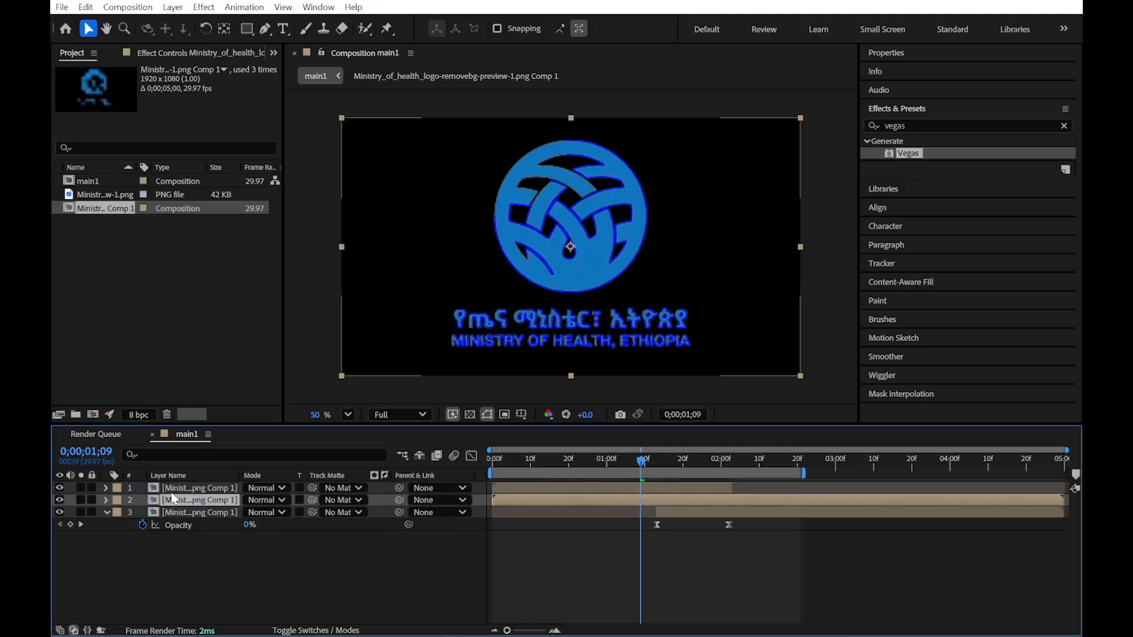
left_click_drag(312, 500, 203, 488)
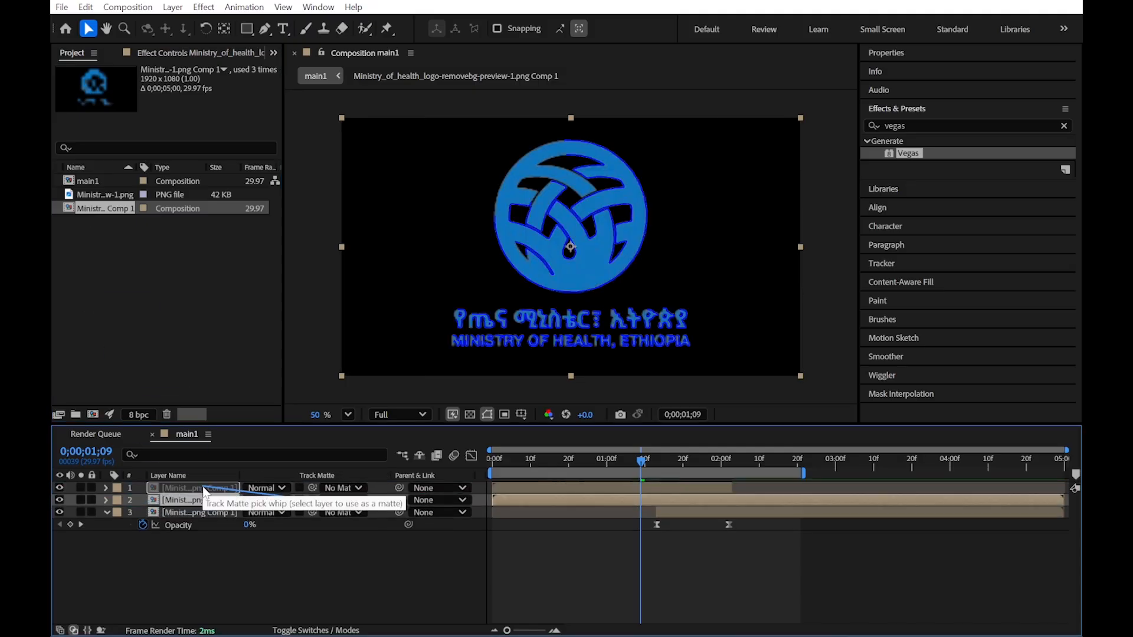
left_click_drag(206, 494, 201, 488)
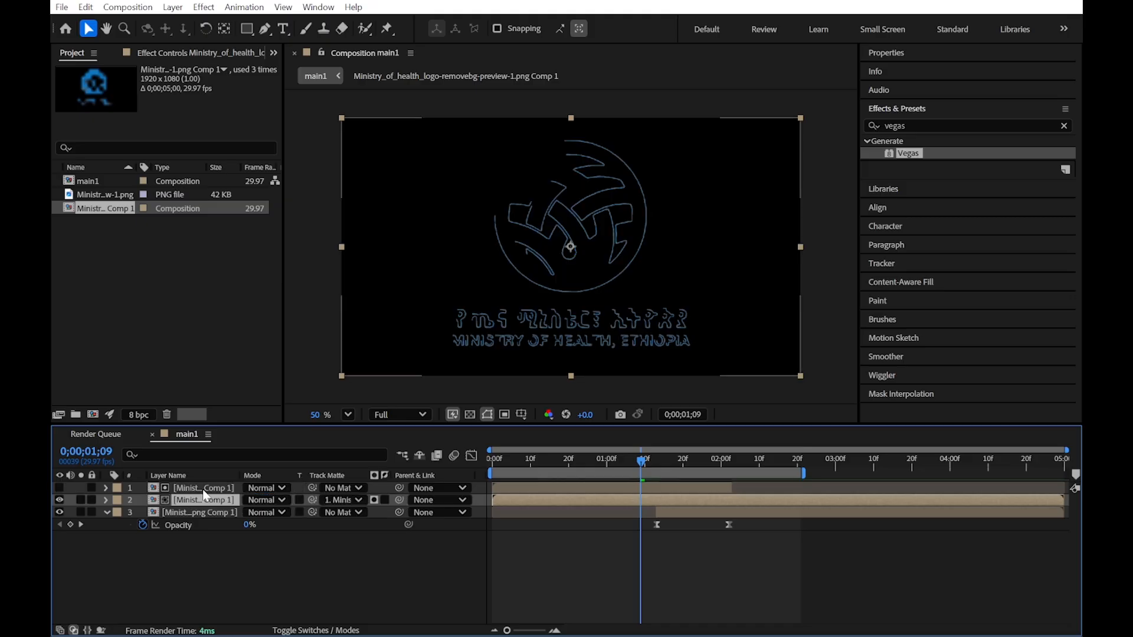
mouse_move(641, 461)
left_mouse_down()
mouse_move(538, 465)
mouse_move(691, 468)
mouse_move(593, 463)
mouse_move(623, 465)
left_mouse_up()
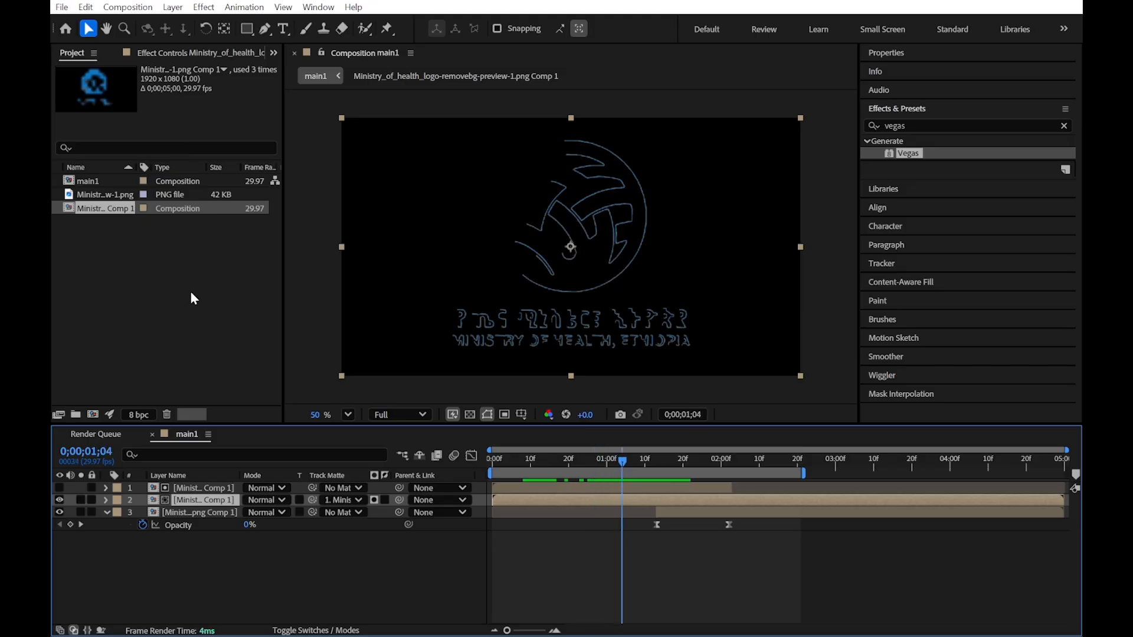
Set the Vegas stroke Width of the outline matte layer to 9.10
left_click(217, 489)
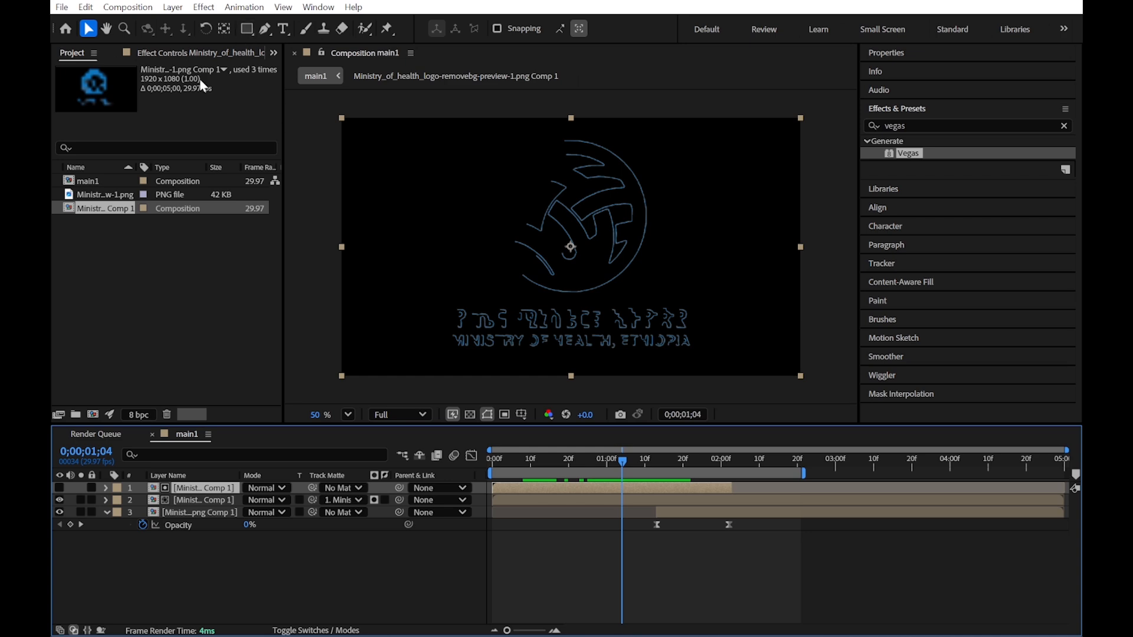
left_click(207, 53)
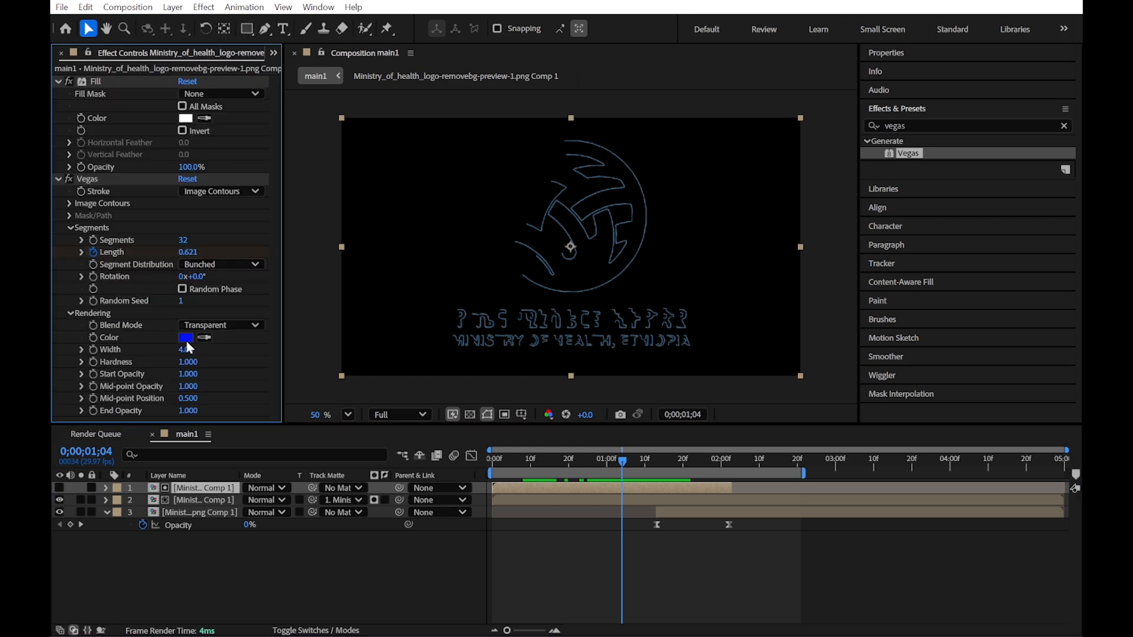
left_click_drag(212, 351, 230, 352)
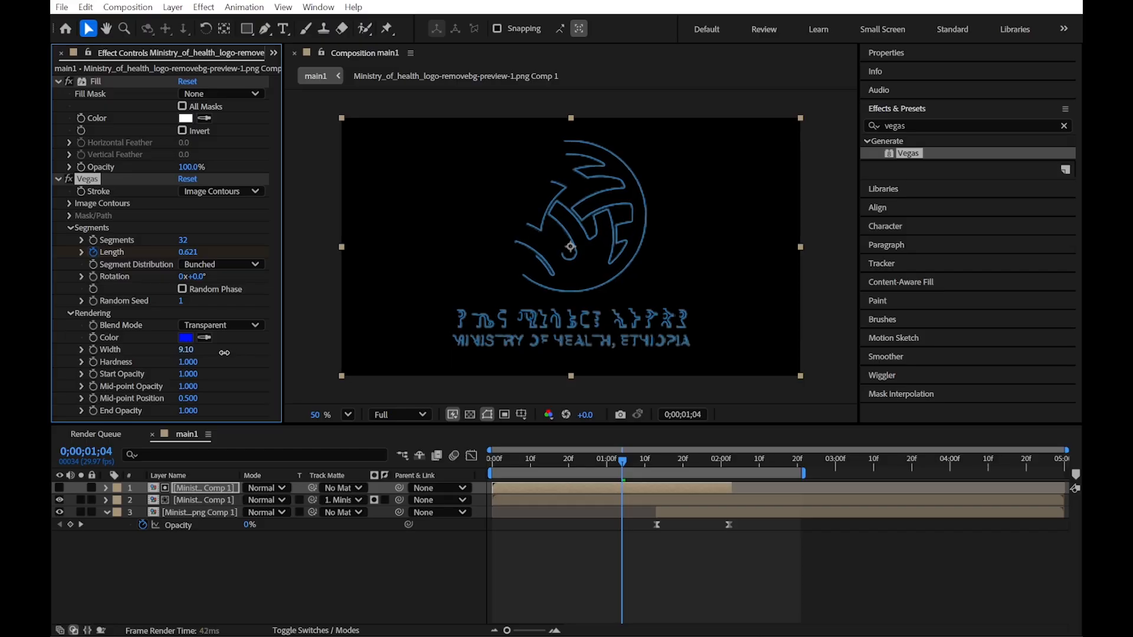
Return to the composition's start, queue the track-matte version of main1, and render it as HM2.mp4
left_click_drag(622, 465, 459, 469)
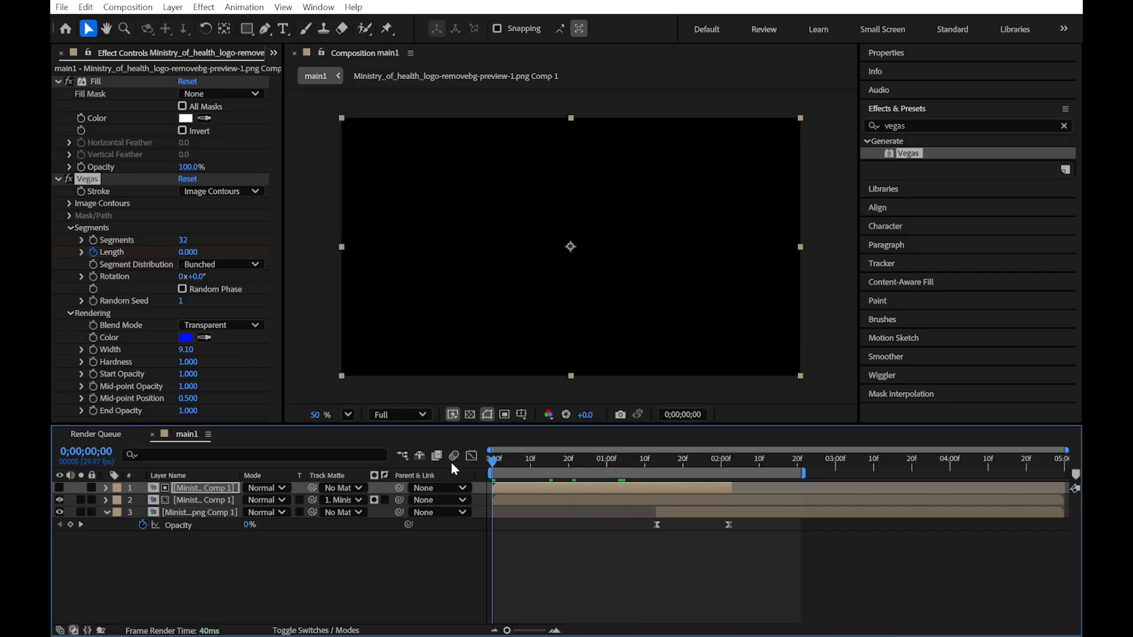
key("ctrl+m")
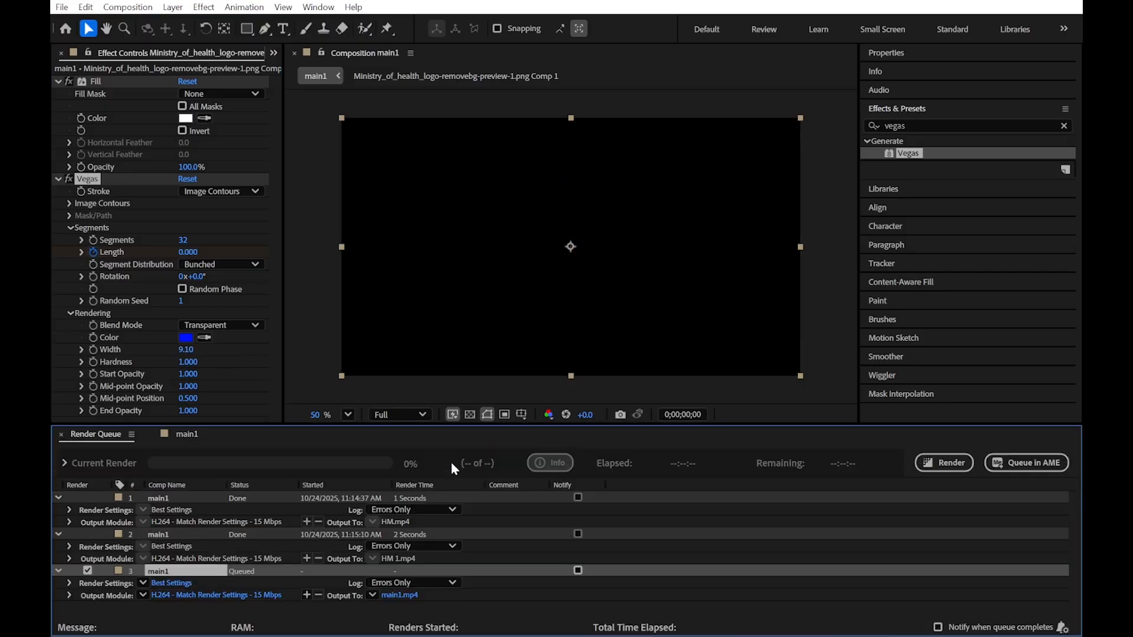
left_click(395, 596)
type("HM2")
key("Return")
left_click(947, 463)
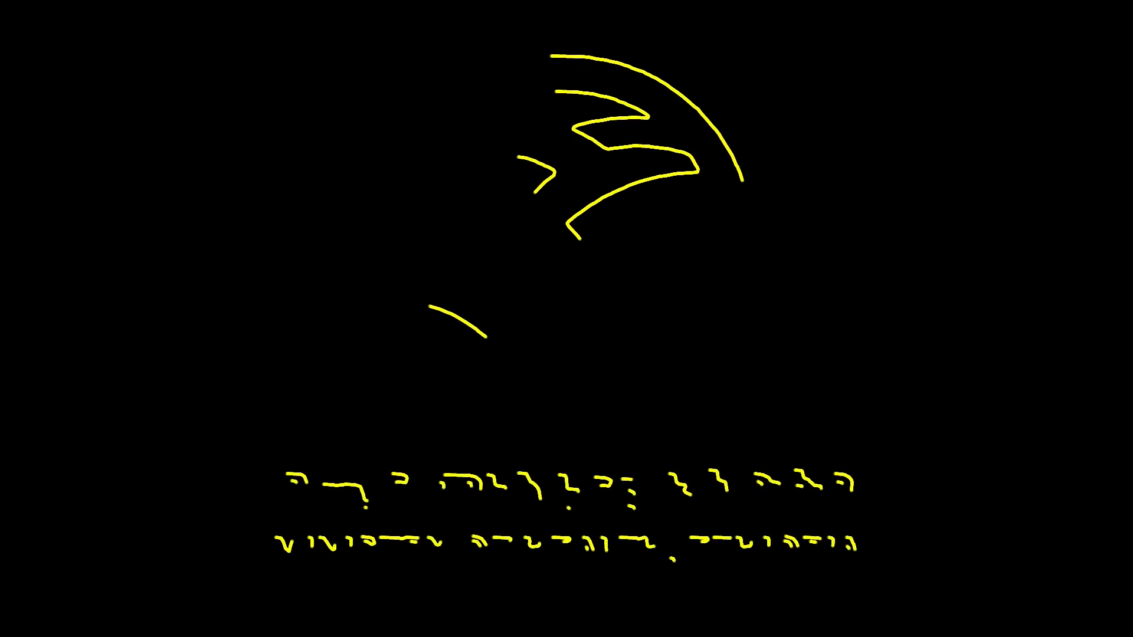